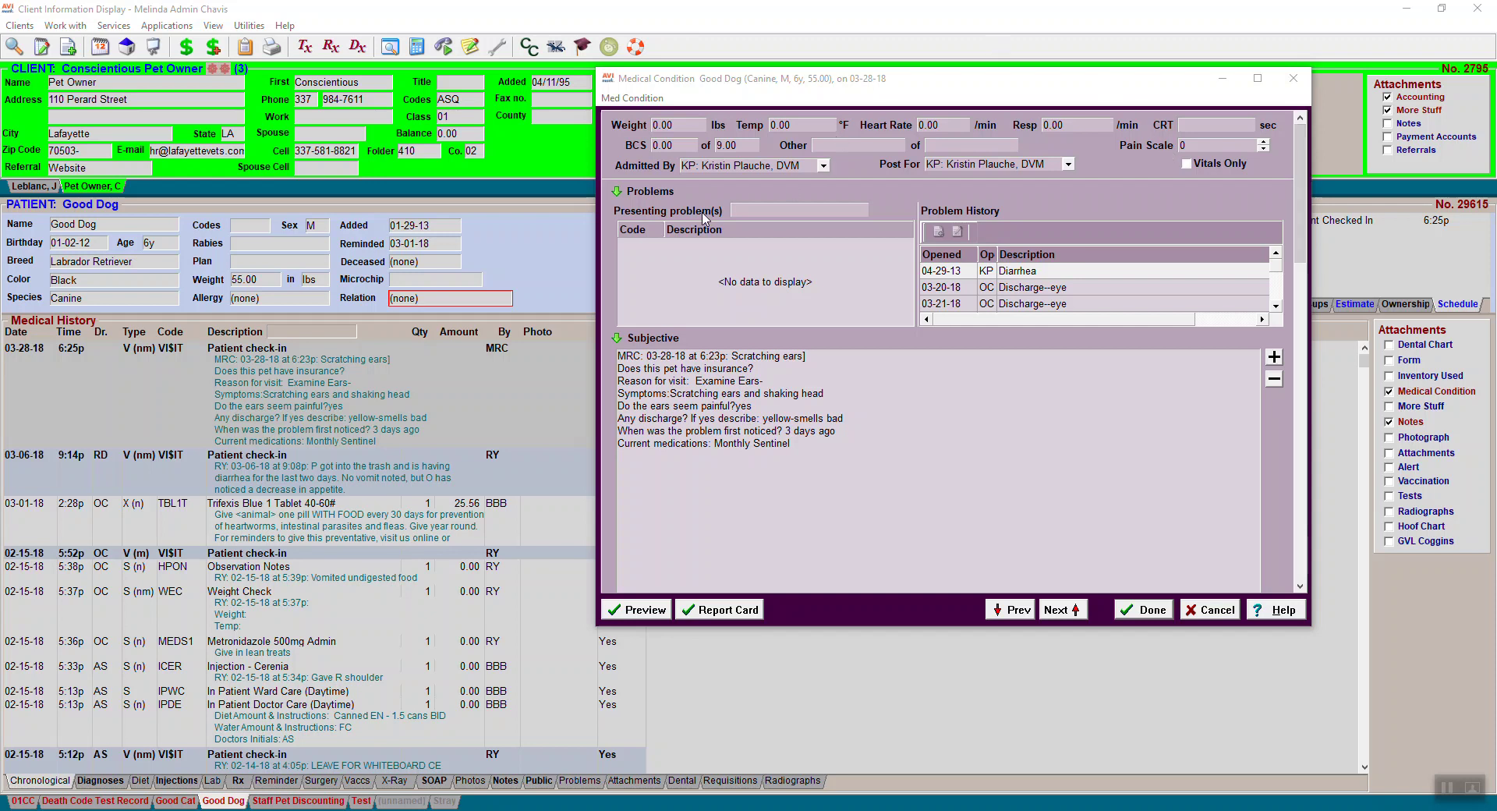
Add "Ears- scratching" as a presenting problem and post it to the patient's medical history, allowing another entry with the same code
{"action": "left_click", "coordinate": [750, 211]}
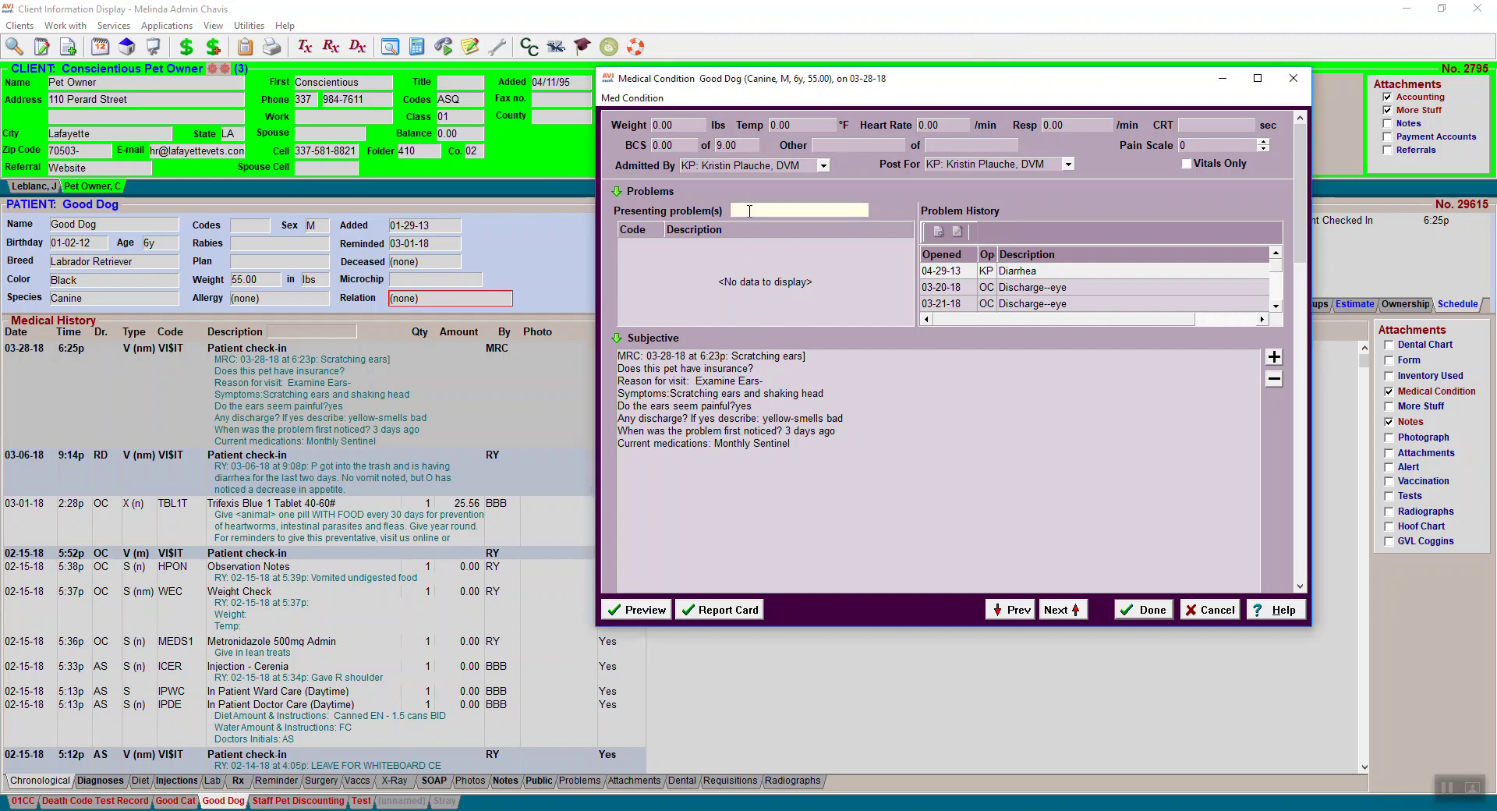
{"action": "type", "text": "ear"}
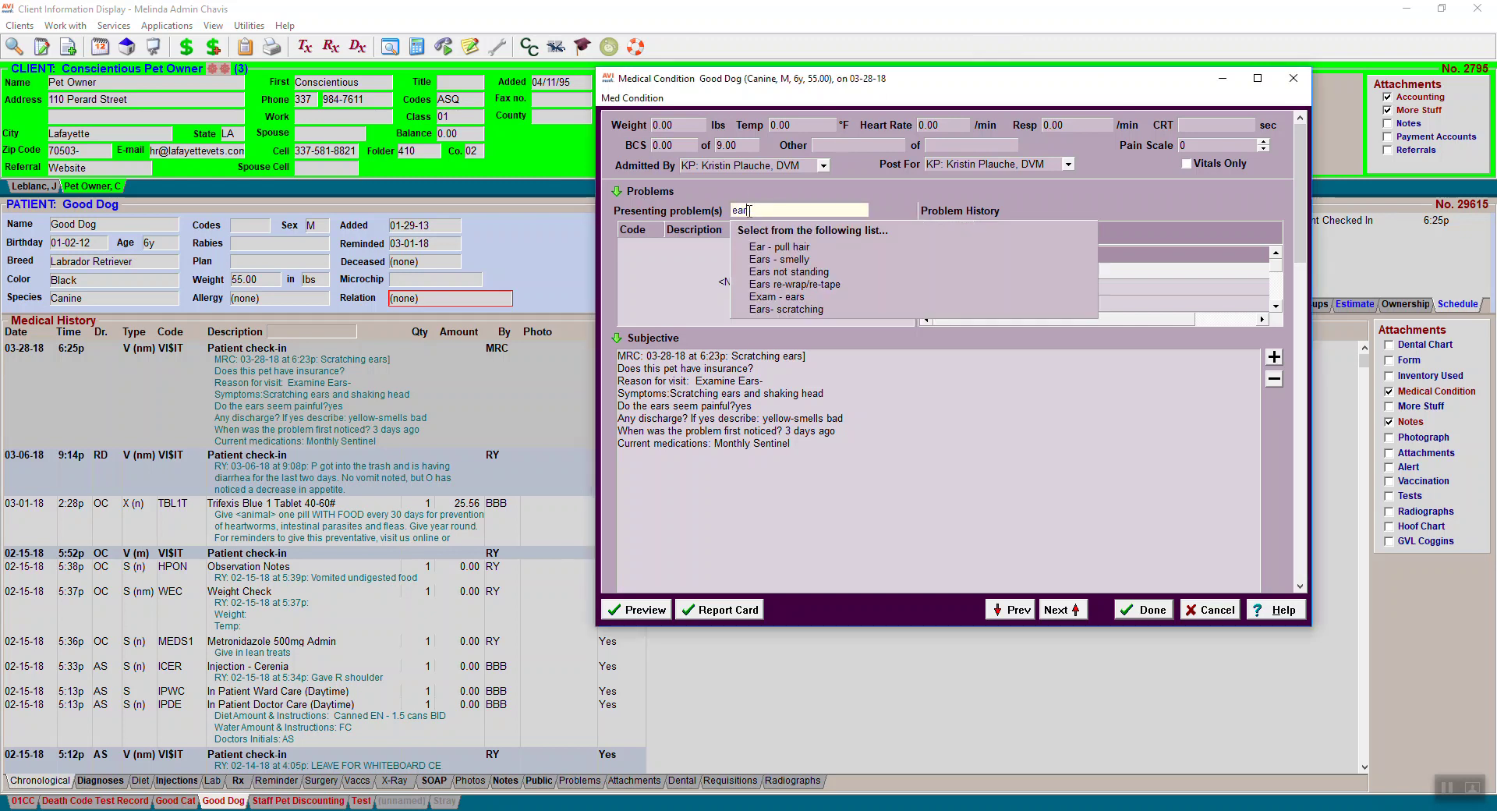
{"action": "left_click", "coordinate": [772, 311]}
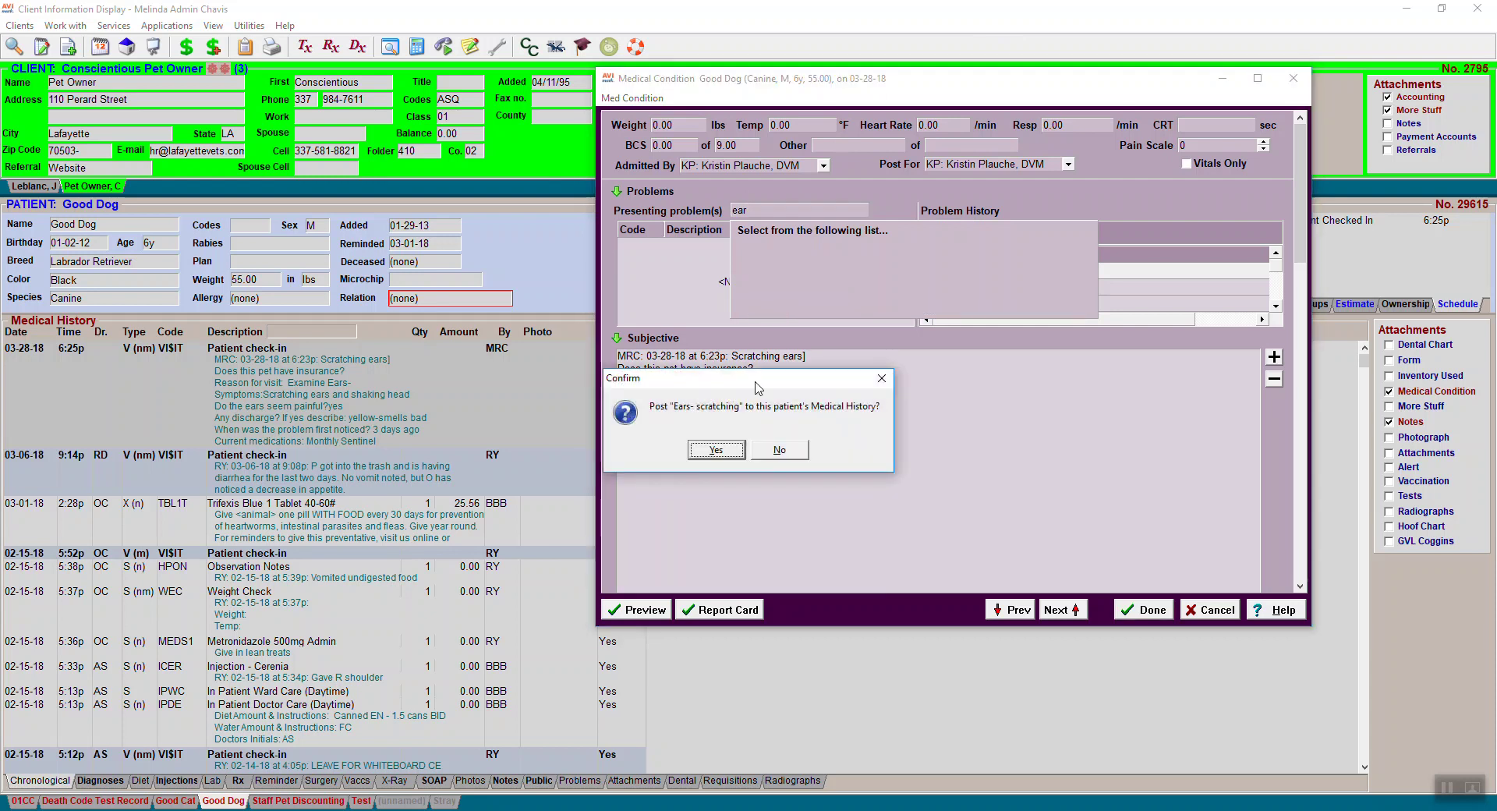
{"action": "left_click", "coordinate": [716, 451]}
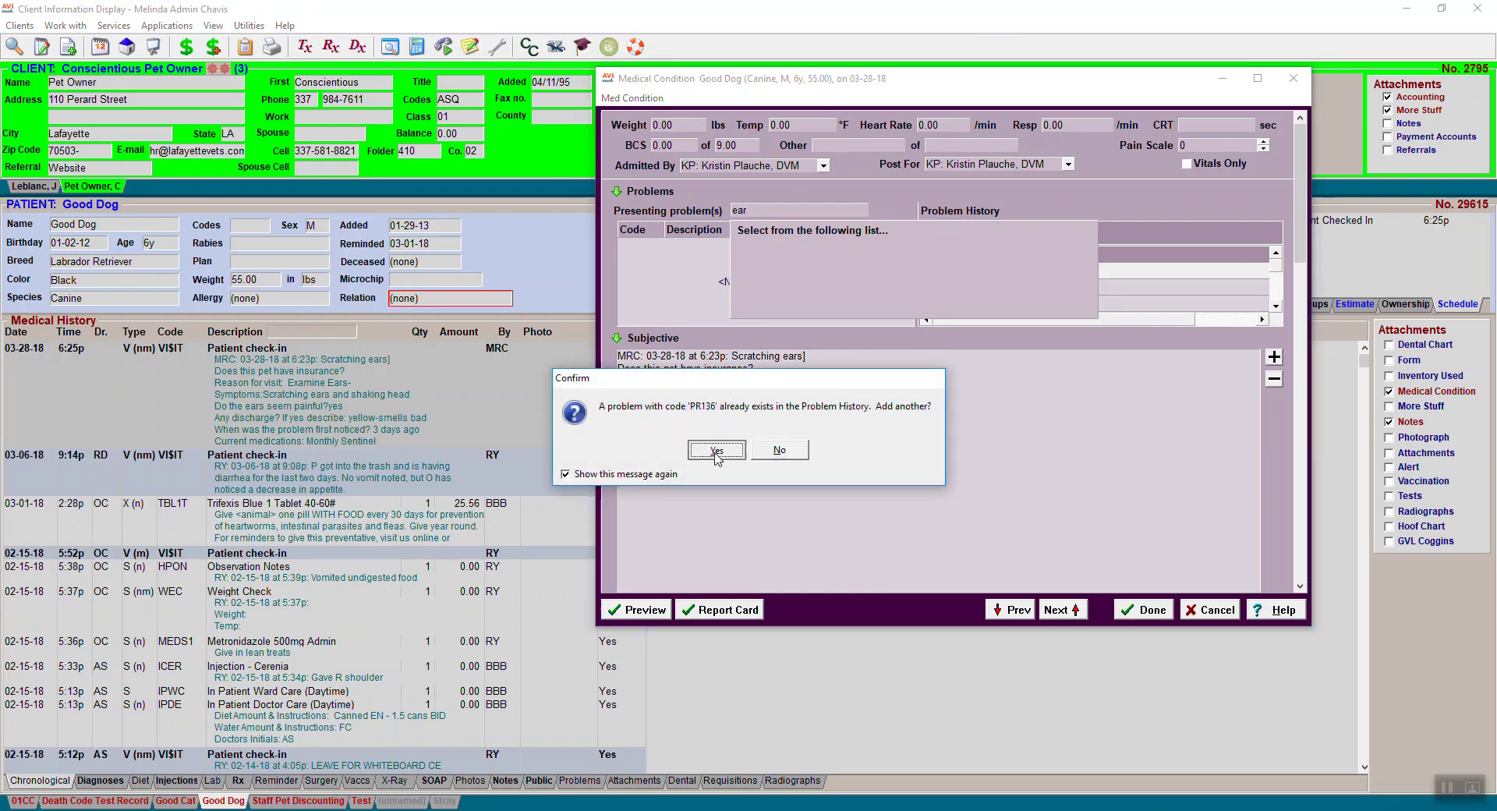
{"action": "left_click", "coordinate": [716, 450]}
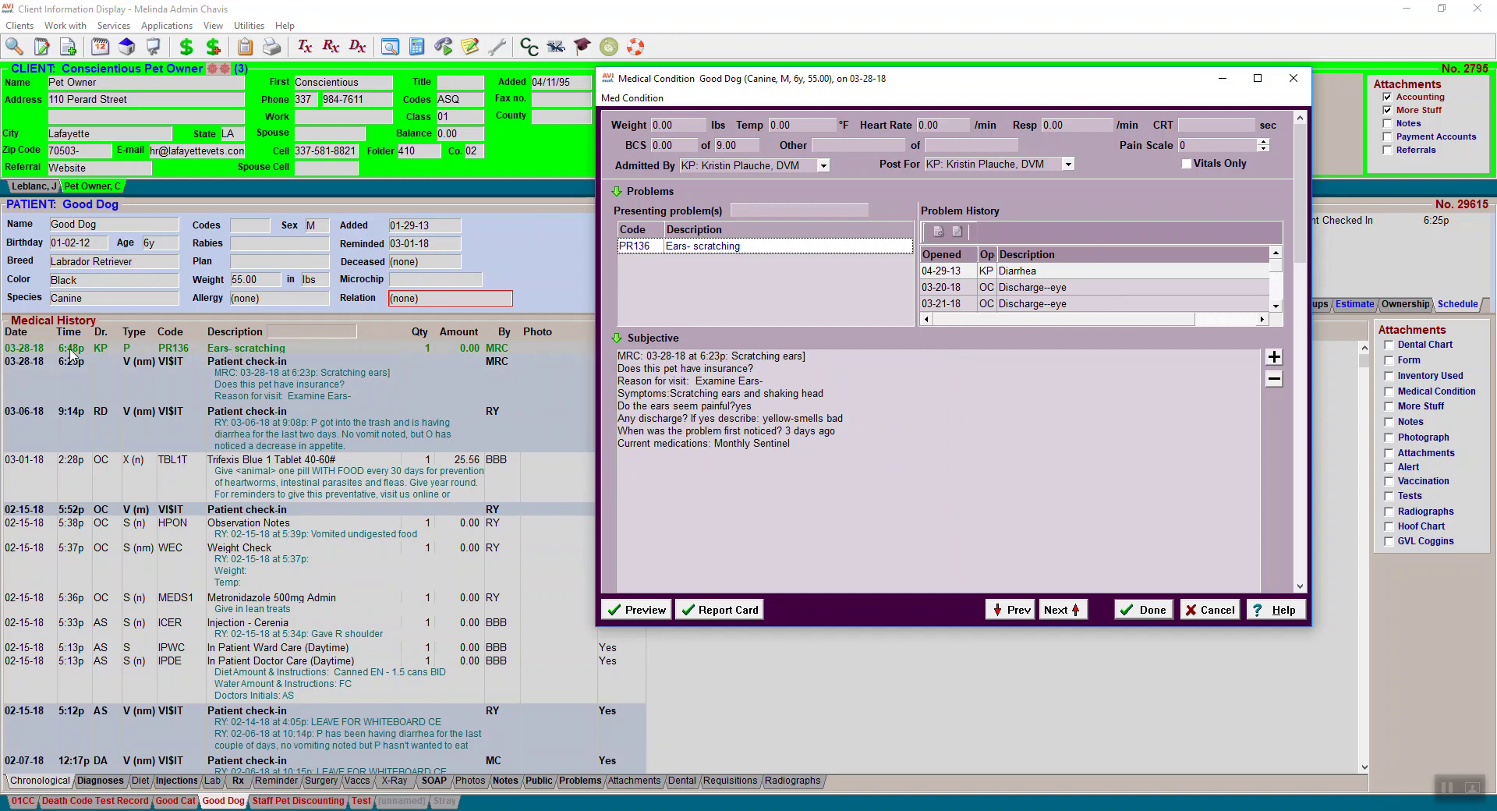
Review the diagnostic protocol for the Ears- scratching problem, including its recommendations
{"action": "right_click", "coordinate": [693, 251]}
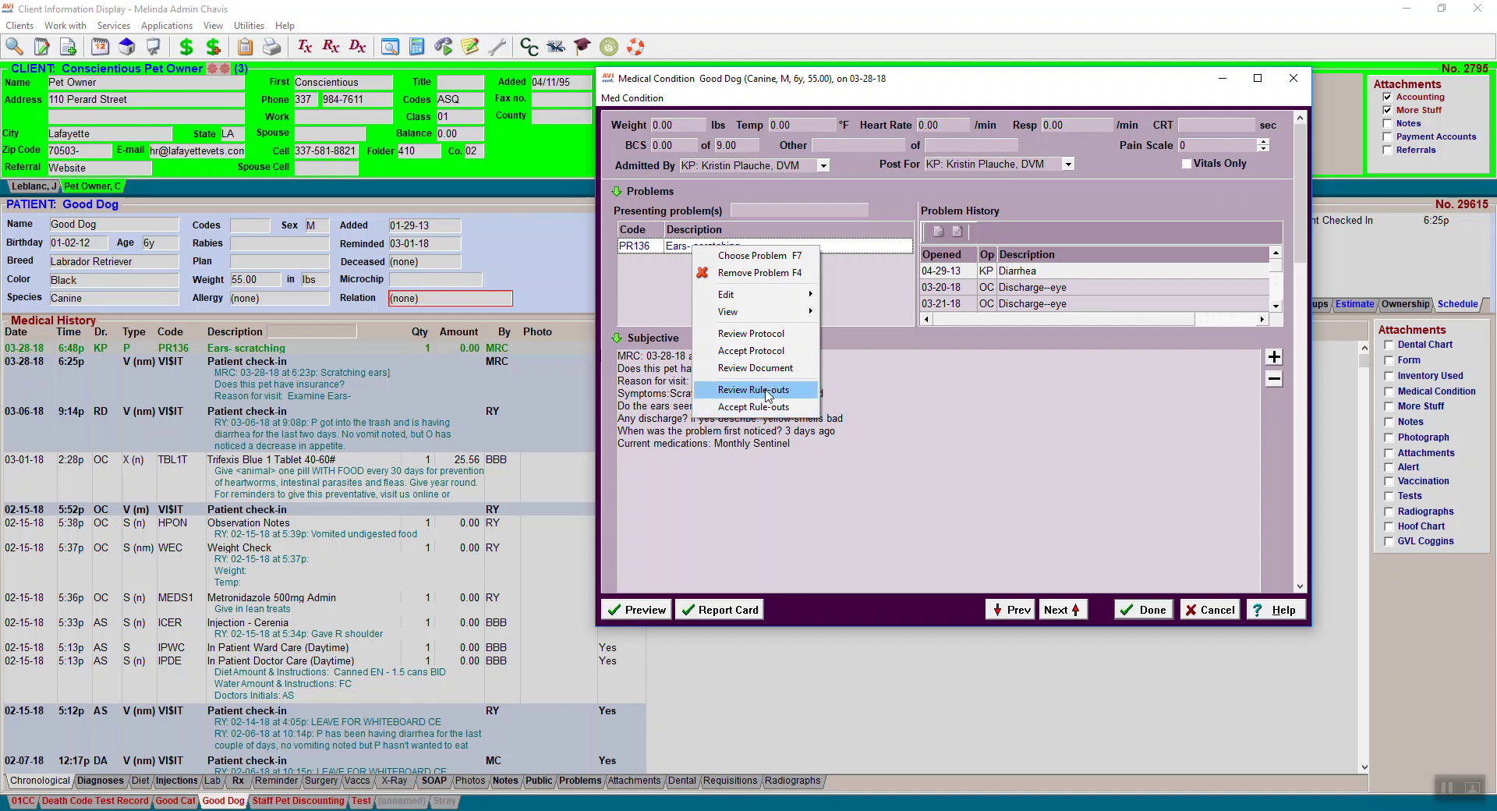
{"action": "left_click", "coordinate": [731, 354]}
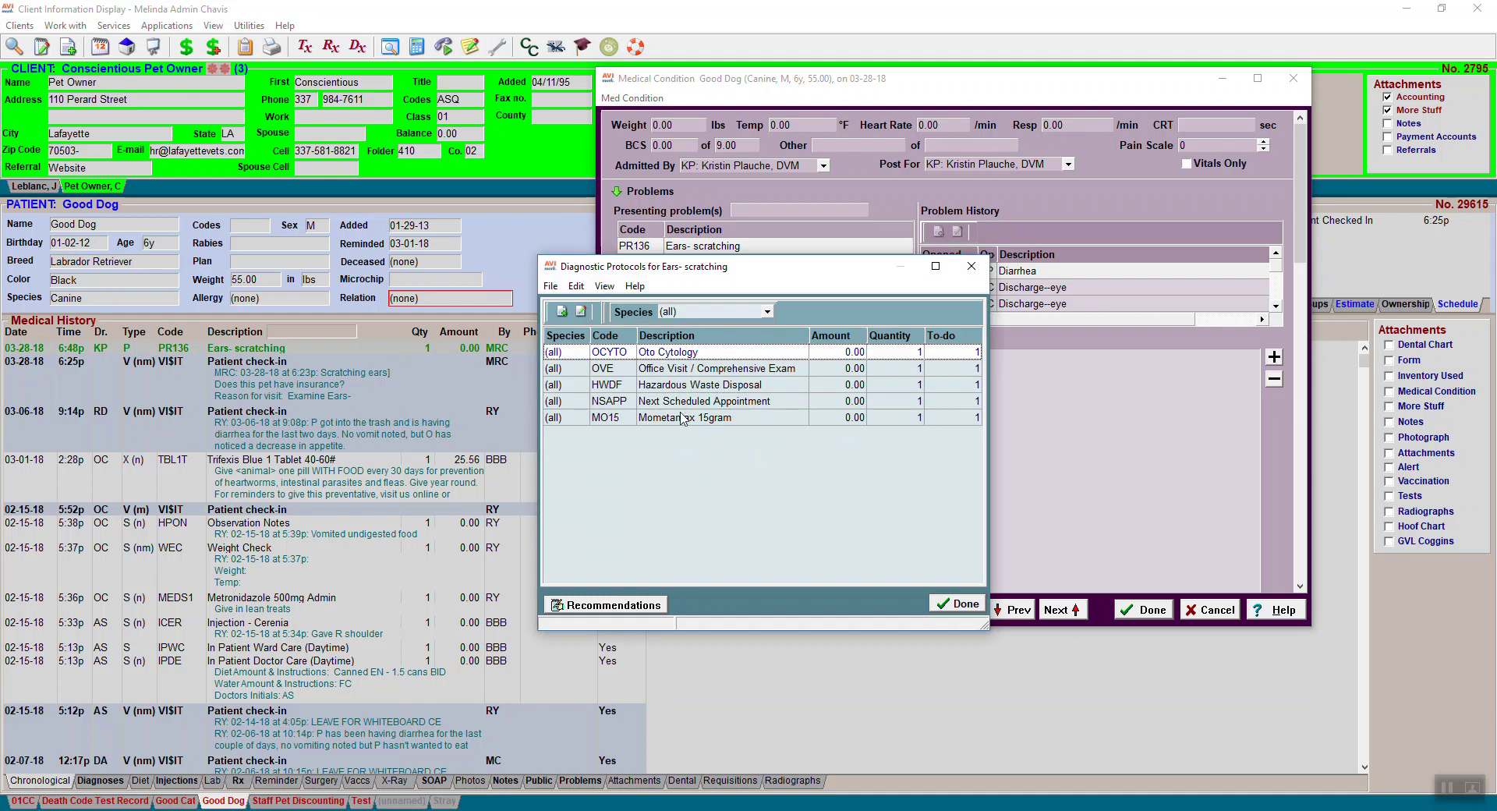
{"action": "left_click", "coordinate": [608, 607]}
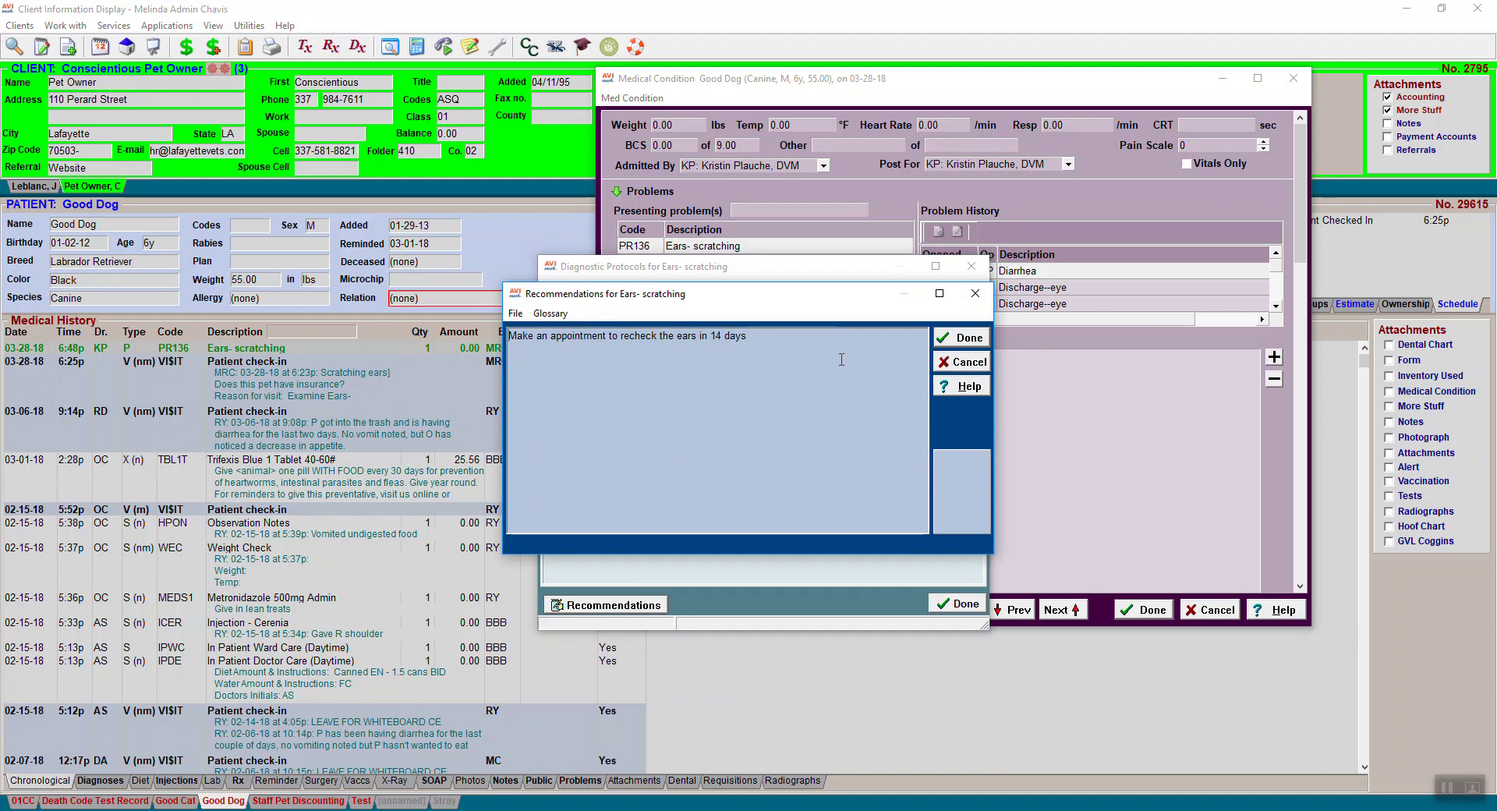
{"action": "left_click", "coordinate": [970, 368]}
{"action": "left_click", "coordinate": [951, 602]}
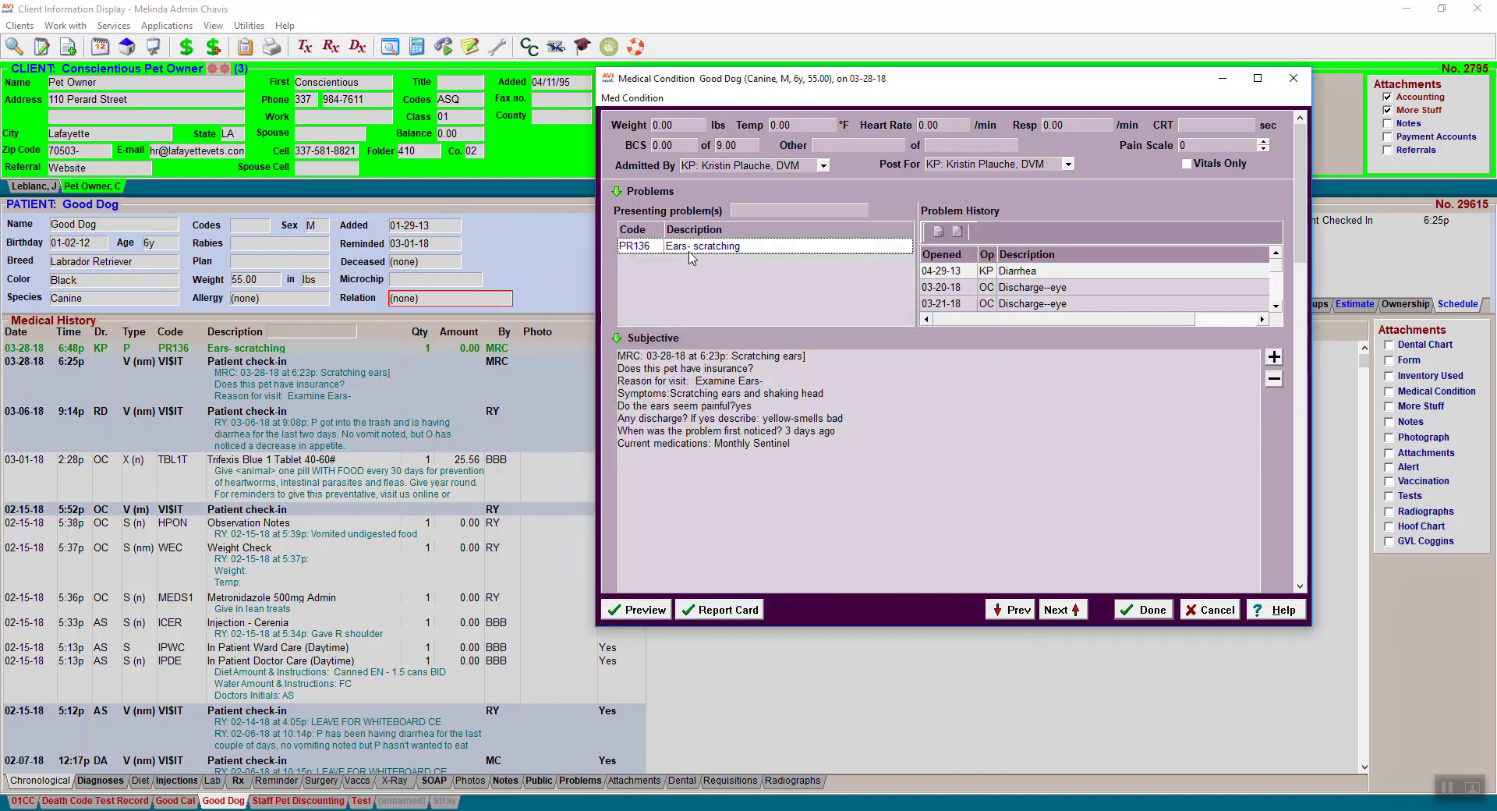
Accept both the diagnostic protocol and the rule-outs for the Ears- scratching problem
{"action": "right_click", "coordinate": [691, 258]}
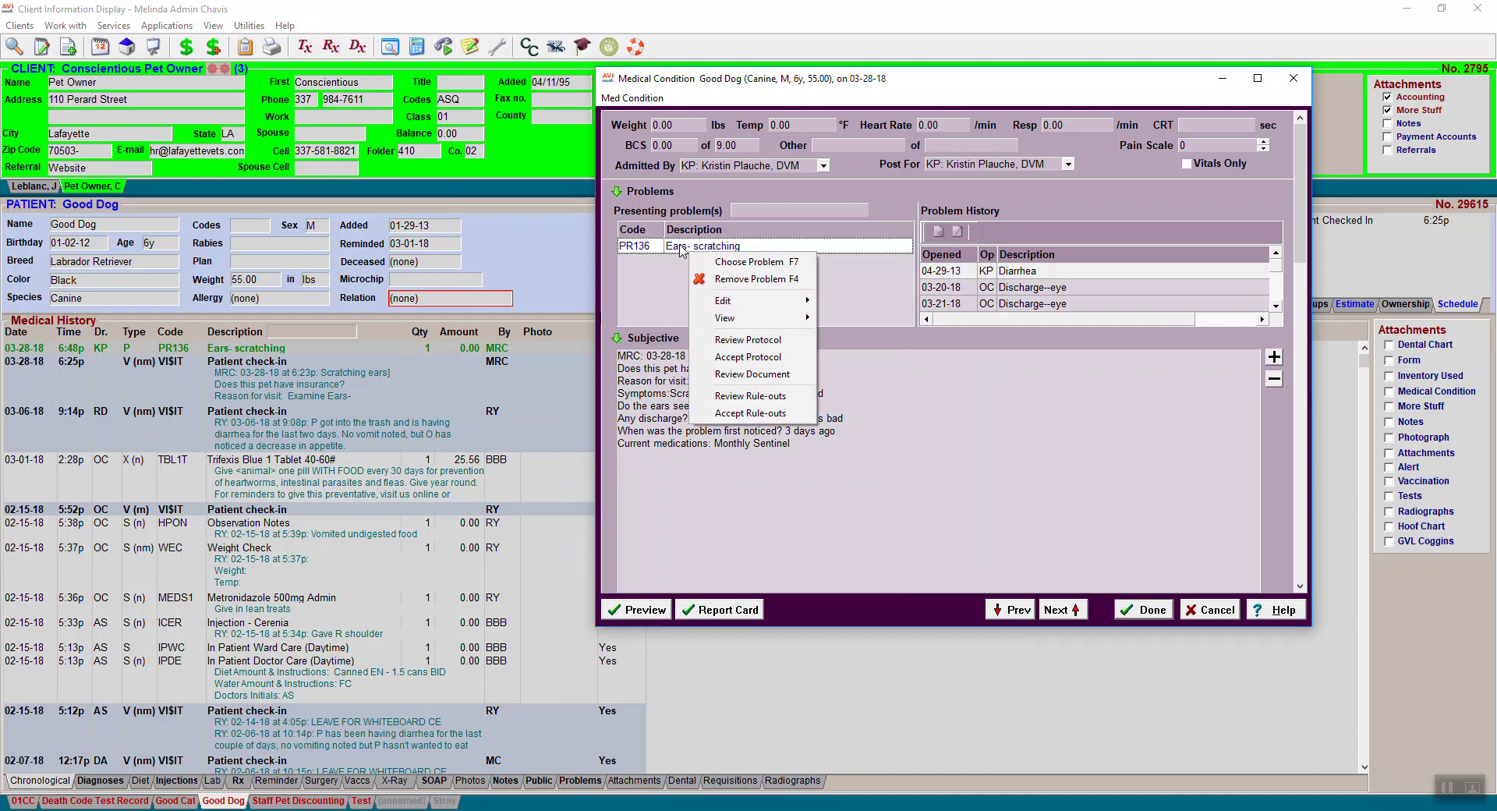
{"action": "left_click", "coordinate": [739, 357]}
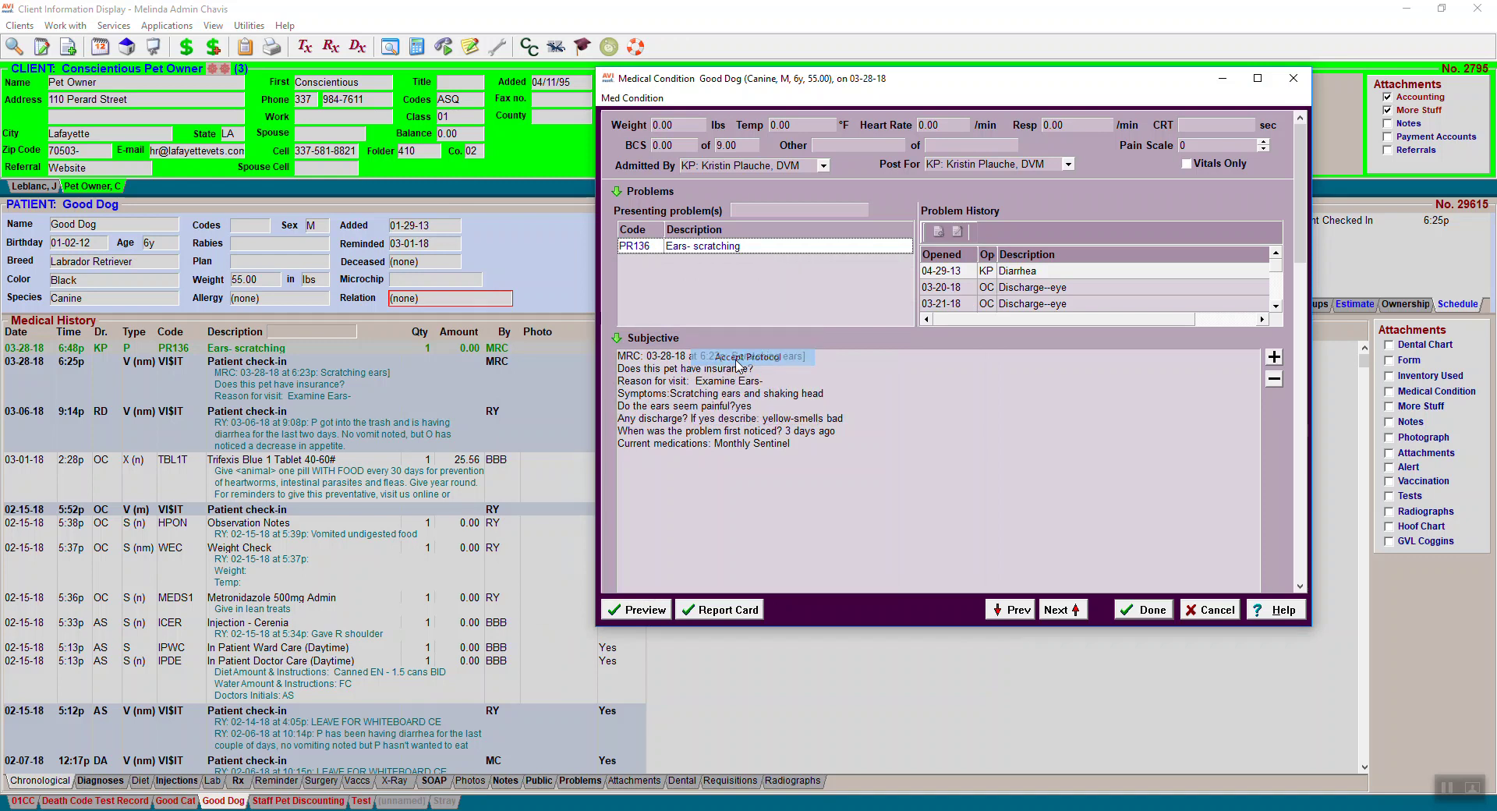
{"action": "left_click_drag", "start_coordinate": [1300, 382], "coordinate": [1278, 141]}
{"action": "right_click", "coordinate": [672, 248]}
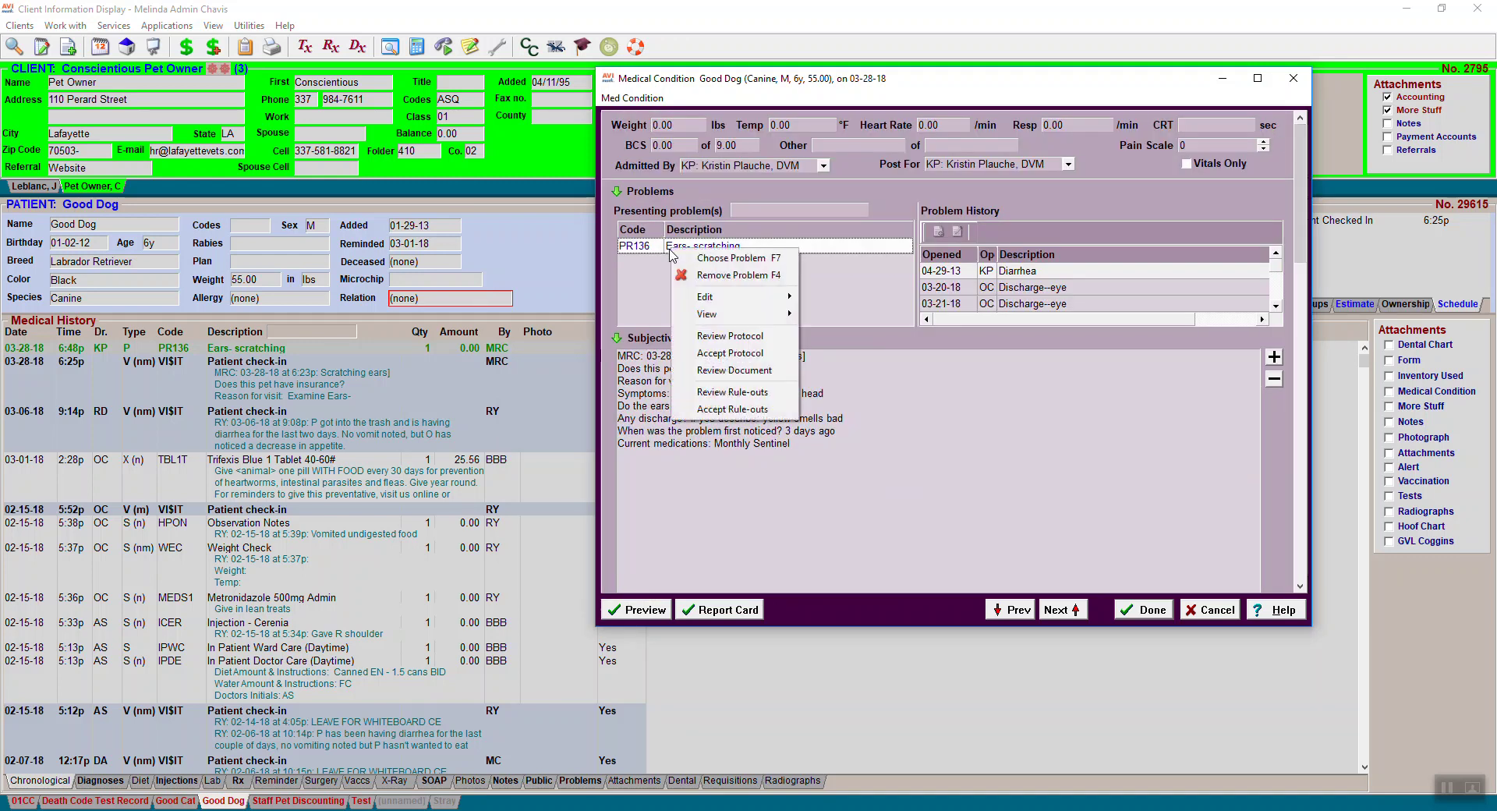
{"action": "left_click", "coordinate": [724, 410]}
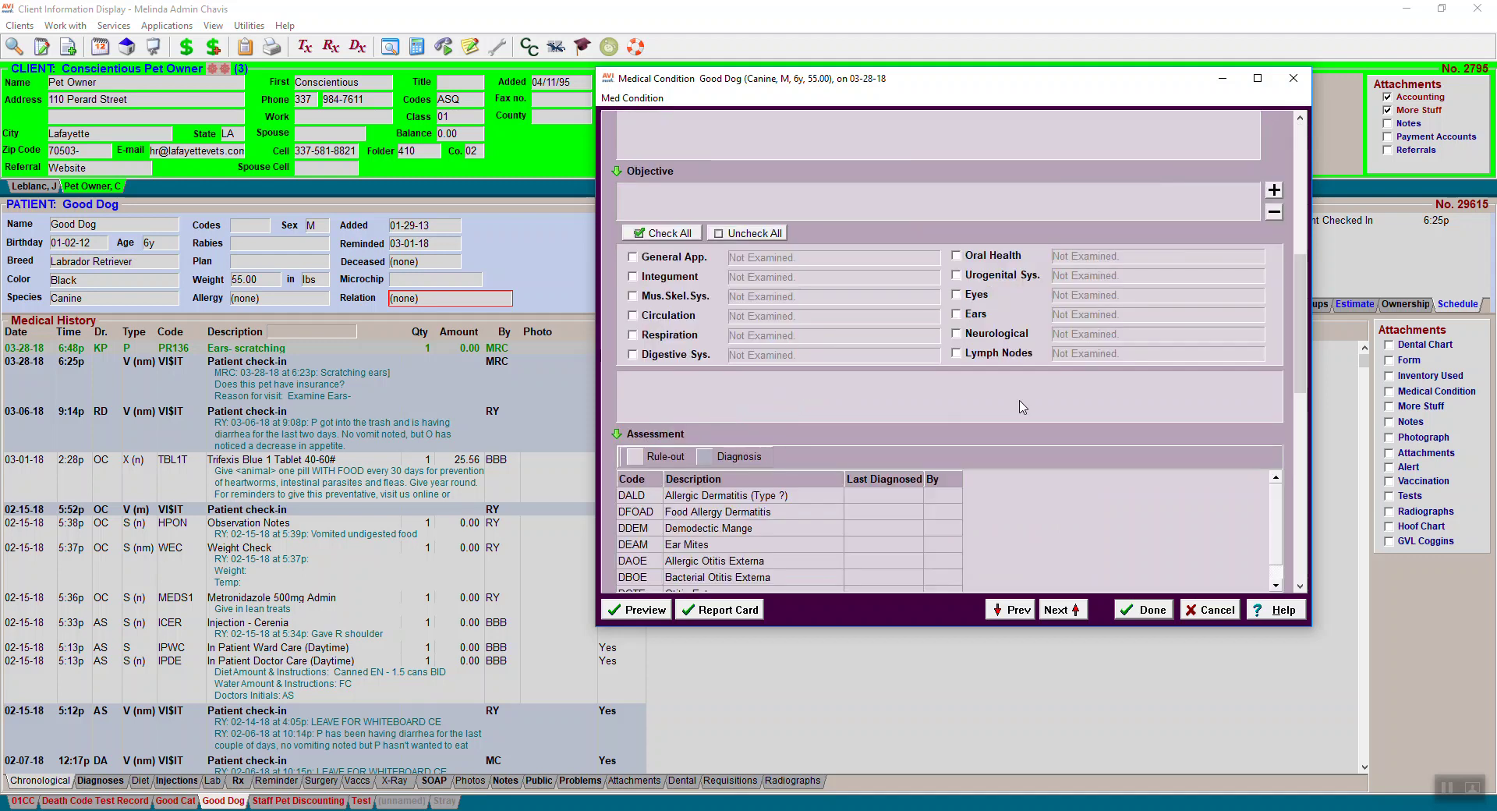
Post the Next Scheduled Appointment, Hazardous Waste Disposal, Office Visit / Comprehensive Exam and Oto Cytology plan entries, skipping the appointment details
{"action": "left_click_drag", "start_coordinate": [1300, 312], "coordinate": [1288, 180]}
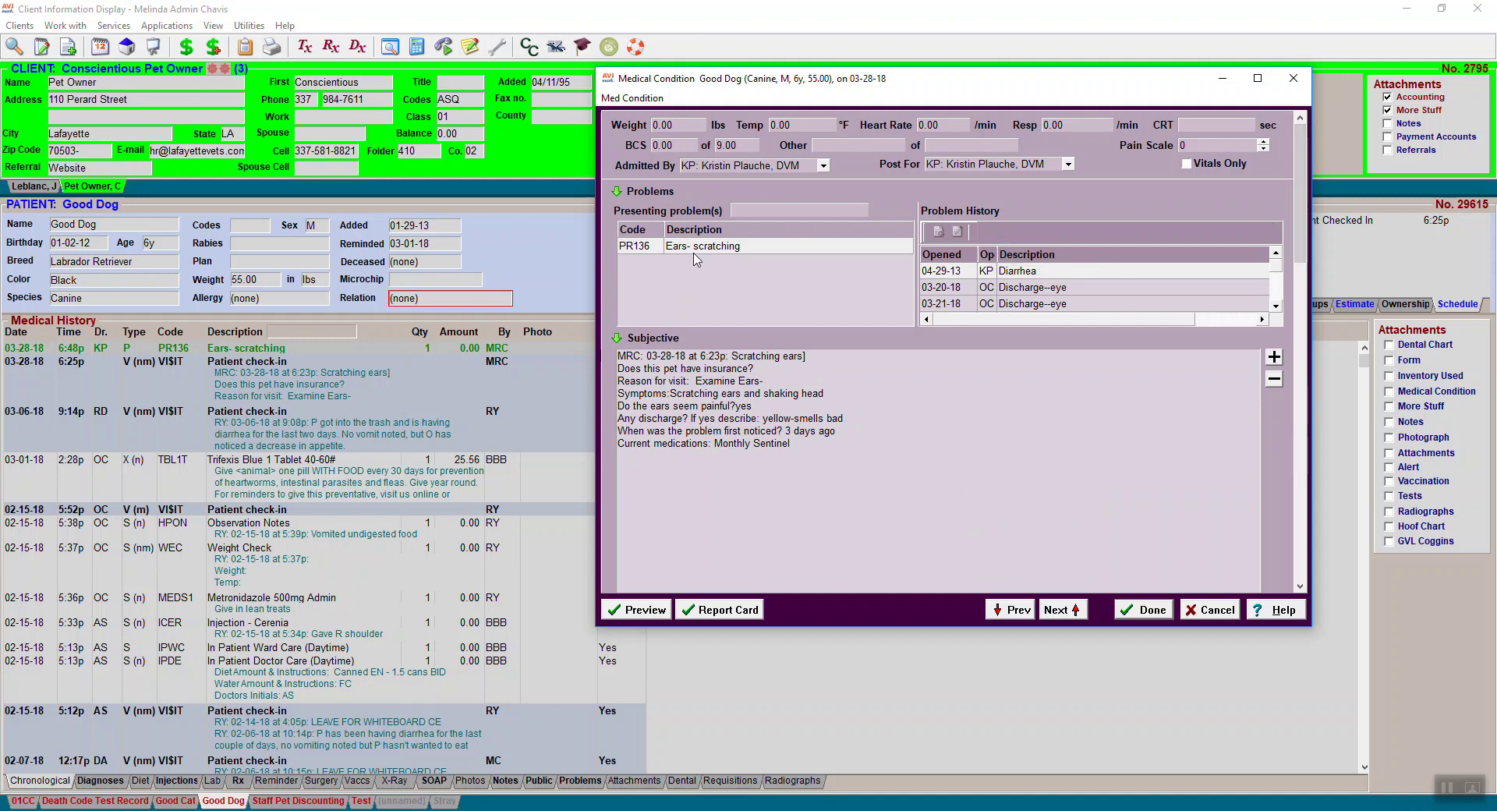
{"action": "scroll", "coordinate": [694, 254], "scroll_direction": "down", "scroll_amount": 3}
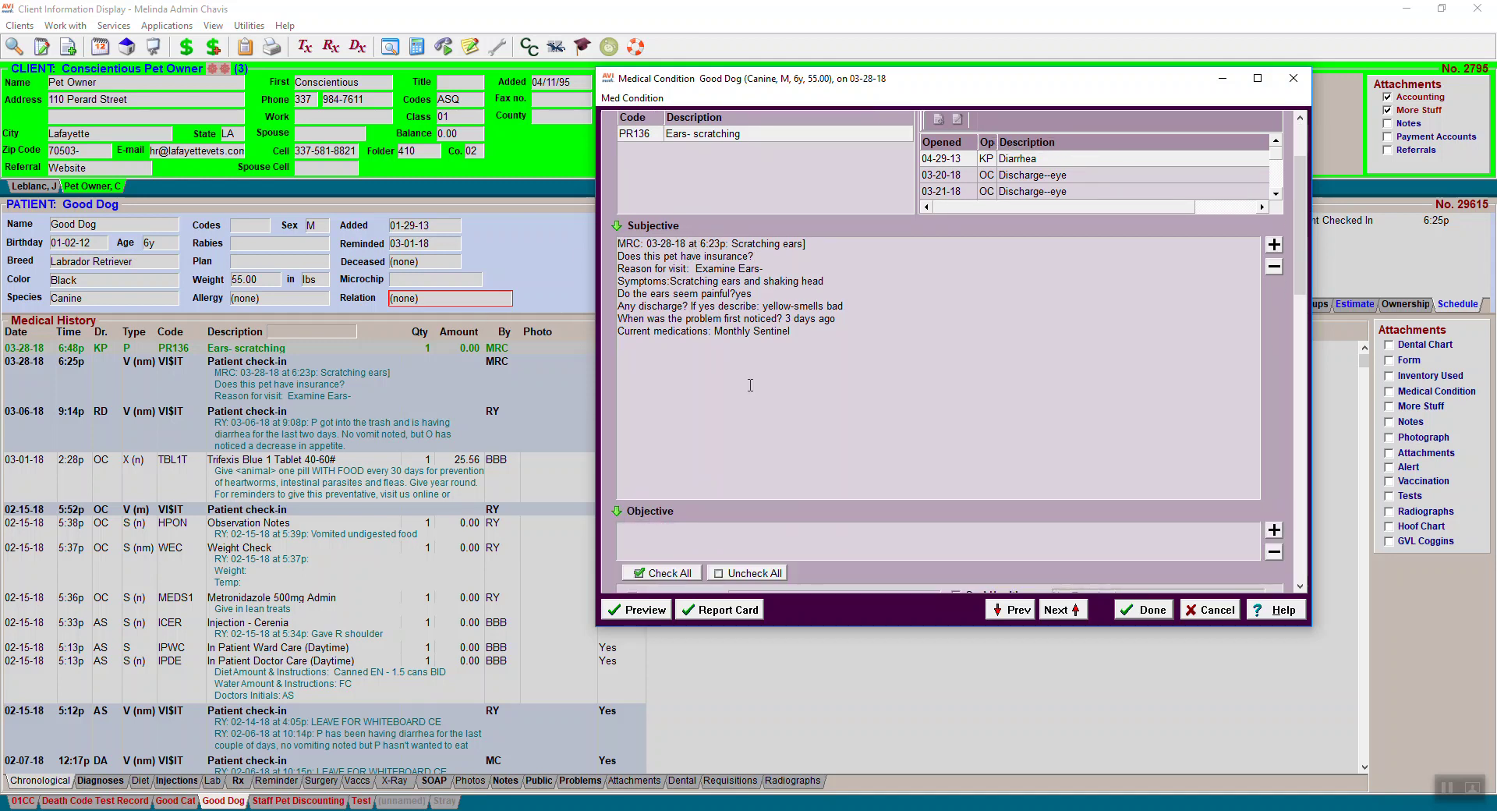
{"action": "scroll", "coordinate": [823, 311], "scroll_direction": "down", "scroll_amount": 8}
{"action": "scroll", "coordinate": [821, 334], "scroll_direction": "down", "scroll_amount": 8}
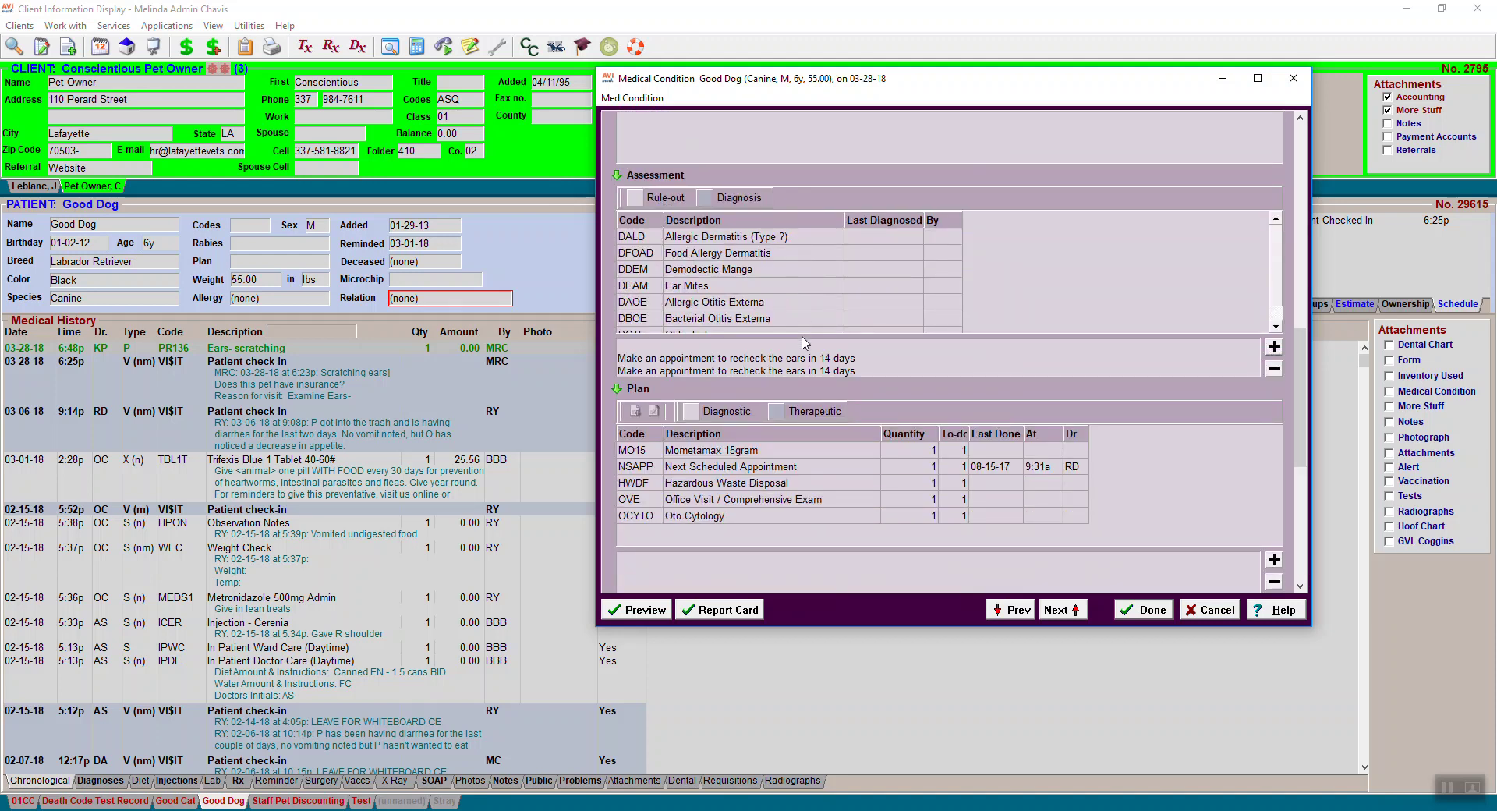
{"action": "scroll", "coordinate": [803, 343], "scroll_direction": "down", "scroll_amount": 2}
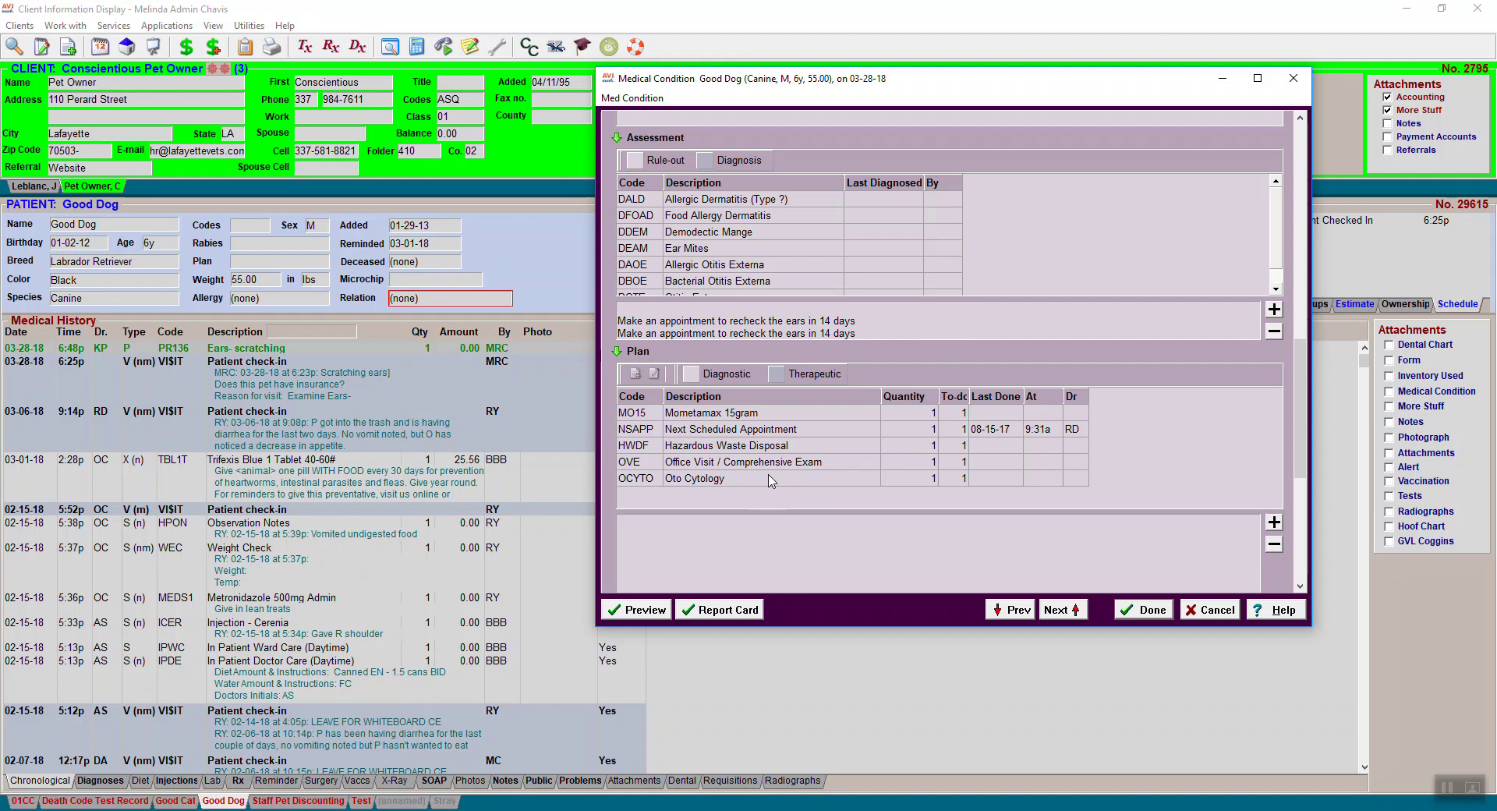
{"action": "left_click", "coordinate": [674, 434]}
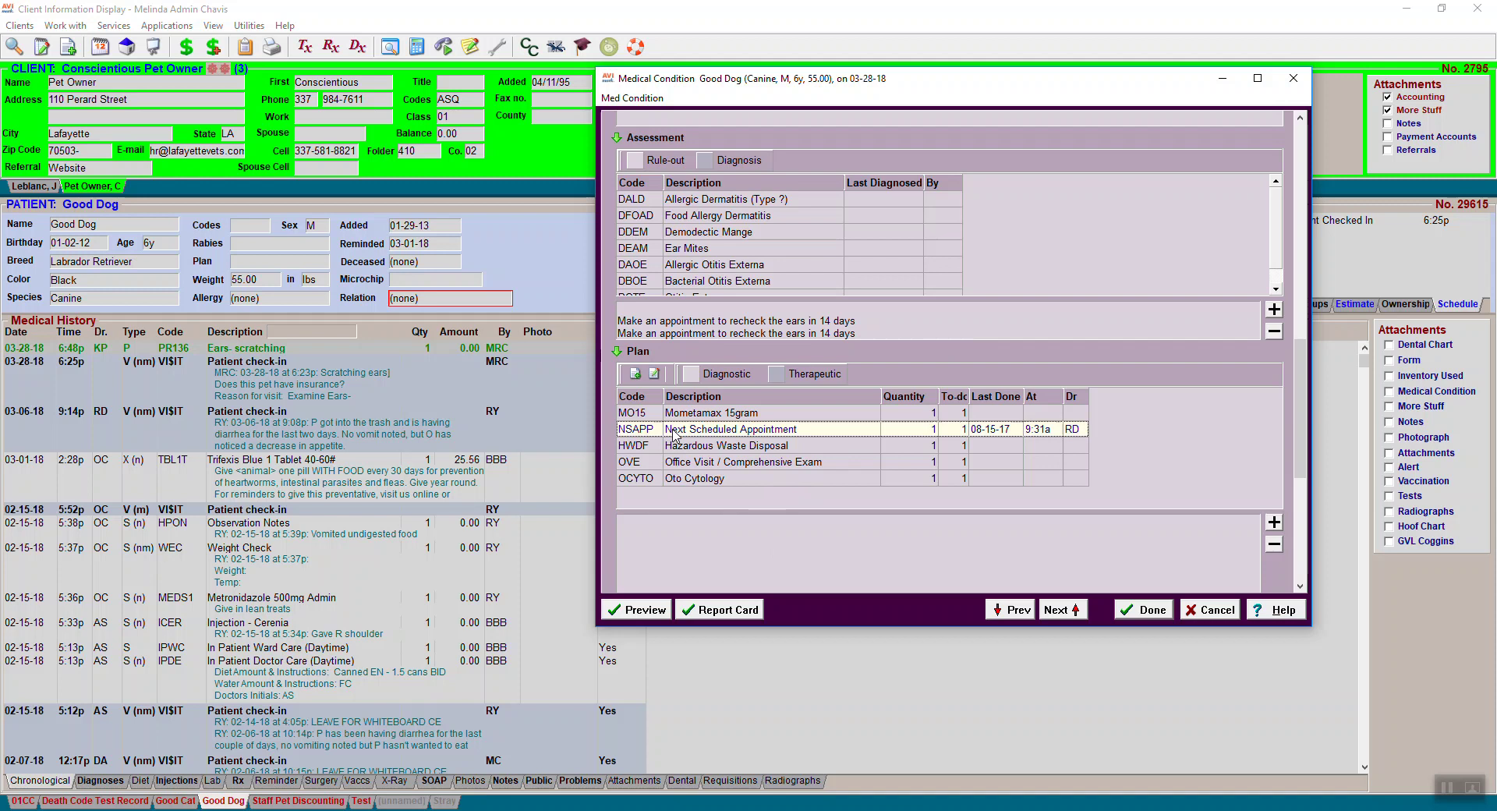
{"action": "left_click", "coordinate": [675, 478], "text": "shift"}
{"action": "right_click", "coordinate": [675, 462]}
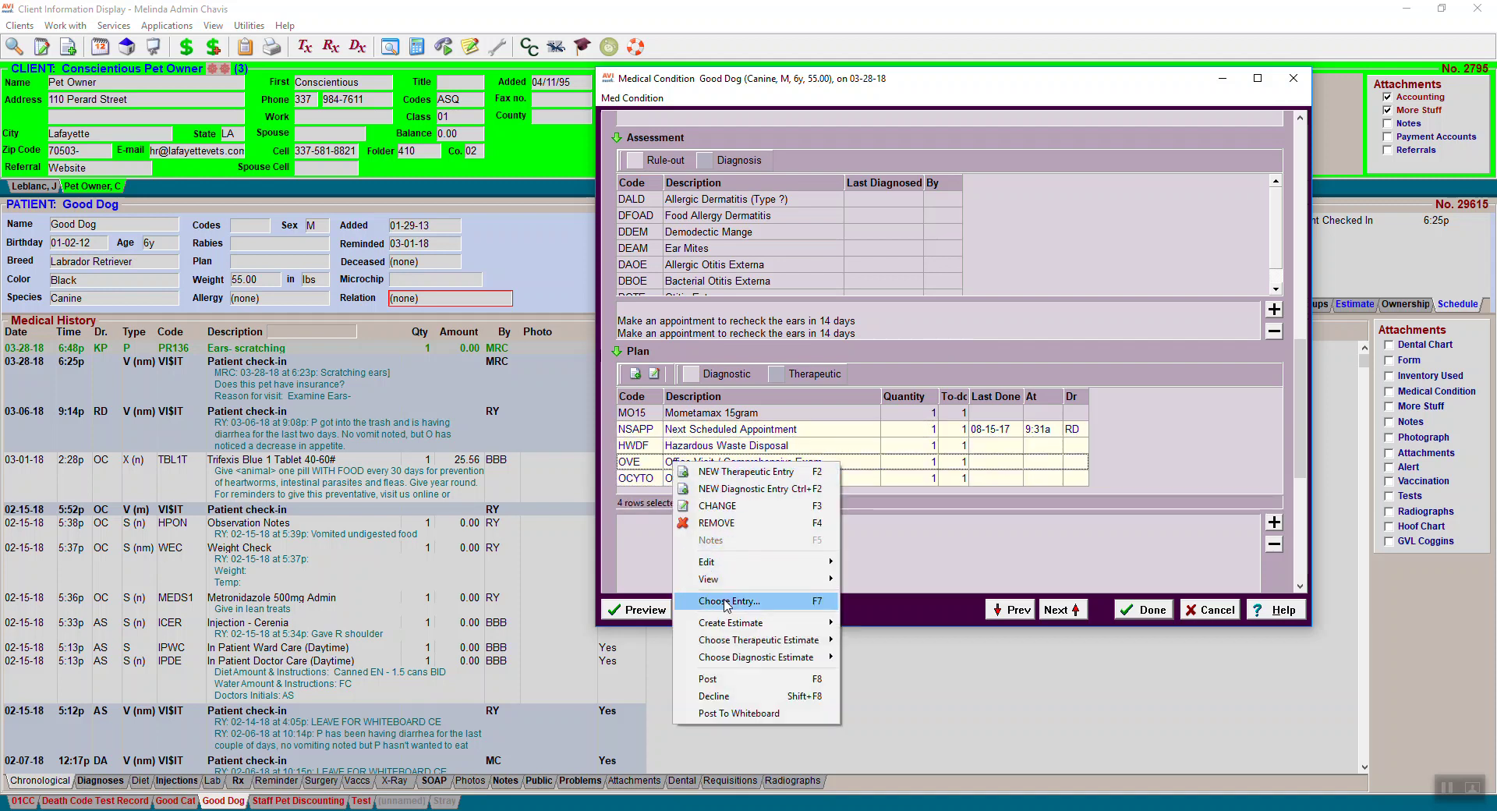
{"action": "left_click", "coordinate": [722, 679]}
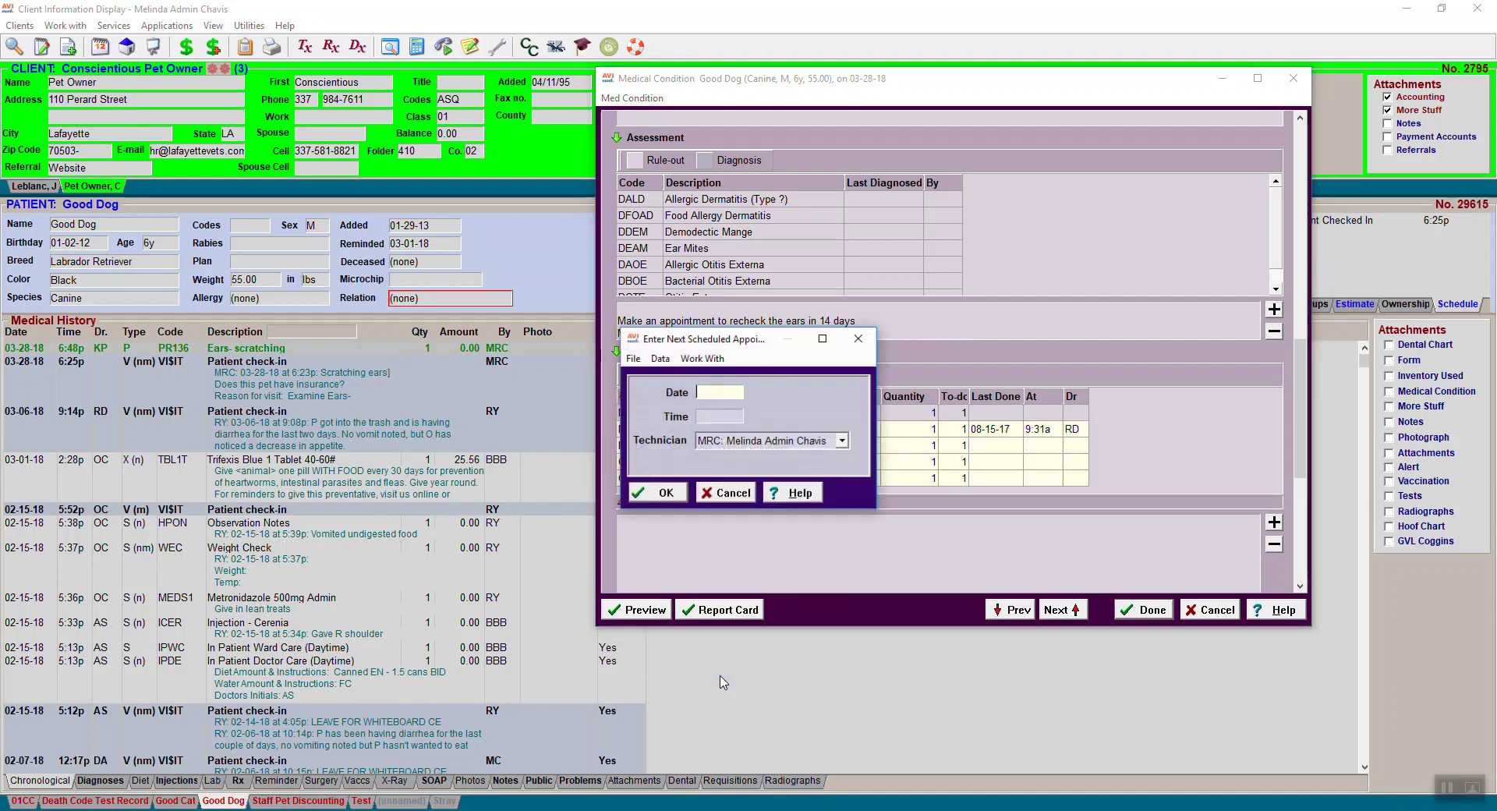
{"action": "left_click", "coordinate": [727, 500]}
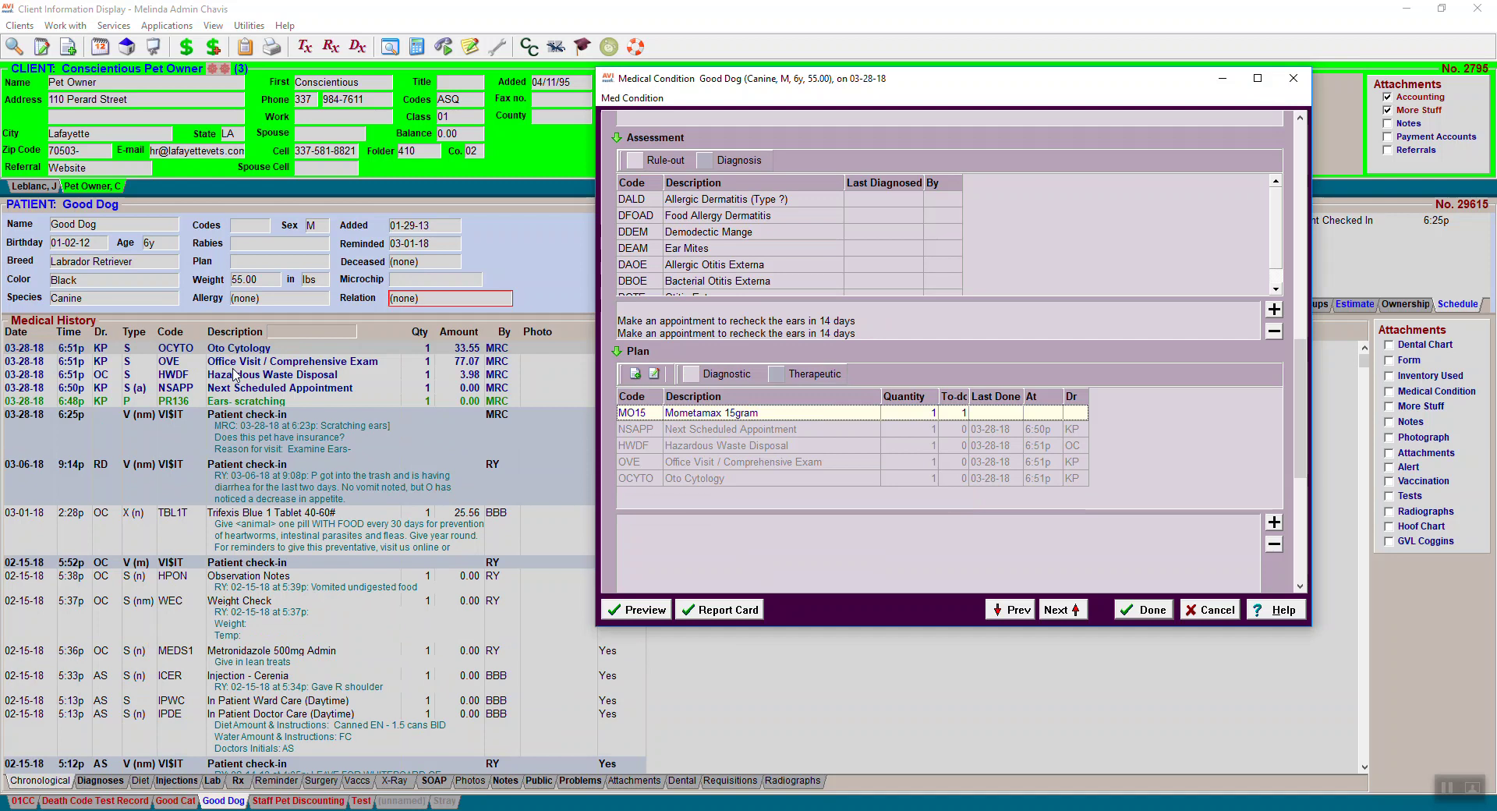
Reject the Allergic Dermatitis, Food Allergy Dermatitis, Demodectic Mange, Ear Mites, Allergic Otitis Externa and Otitis Externa rule-outs in the assessment
{"action": "left_click", "coordinate": [1282, 222]}
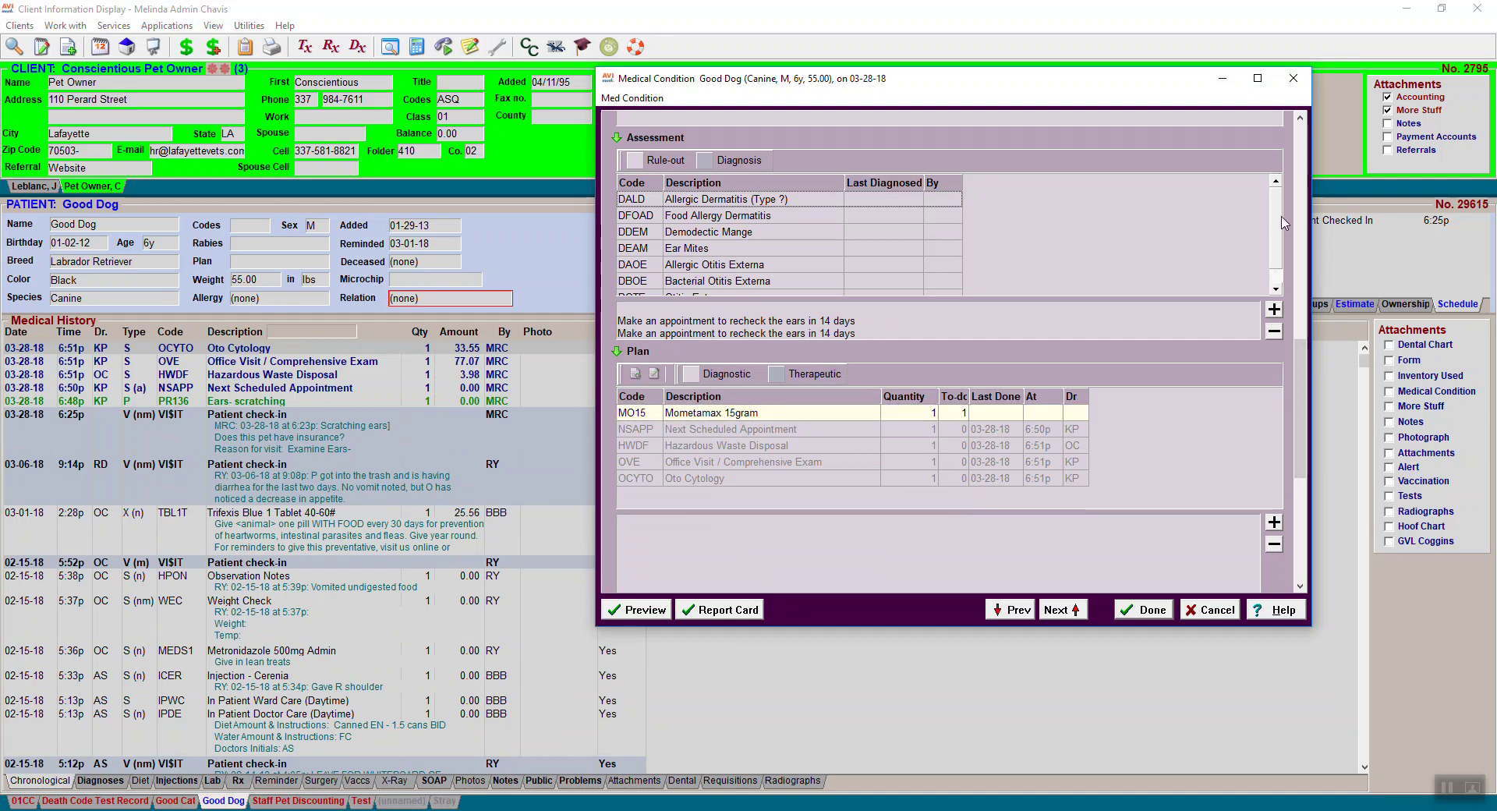
{"action": "left_click", "coordinate": [689, 201]}
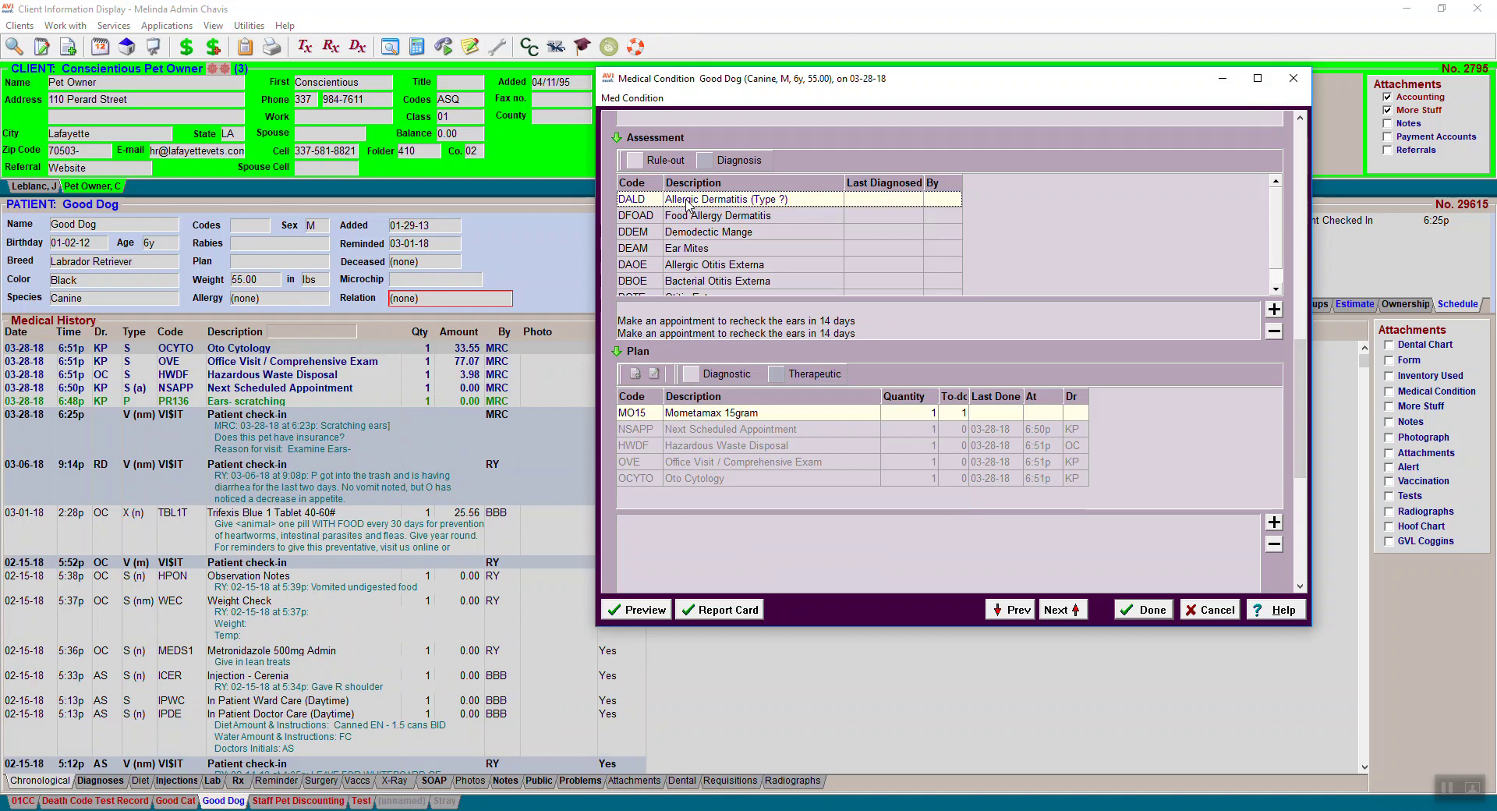
{"action": "left_click", "coordinate": [703, 267], "text": "shift"}
{"action": "right_click", "coordinate": [717, 224]}
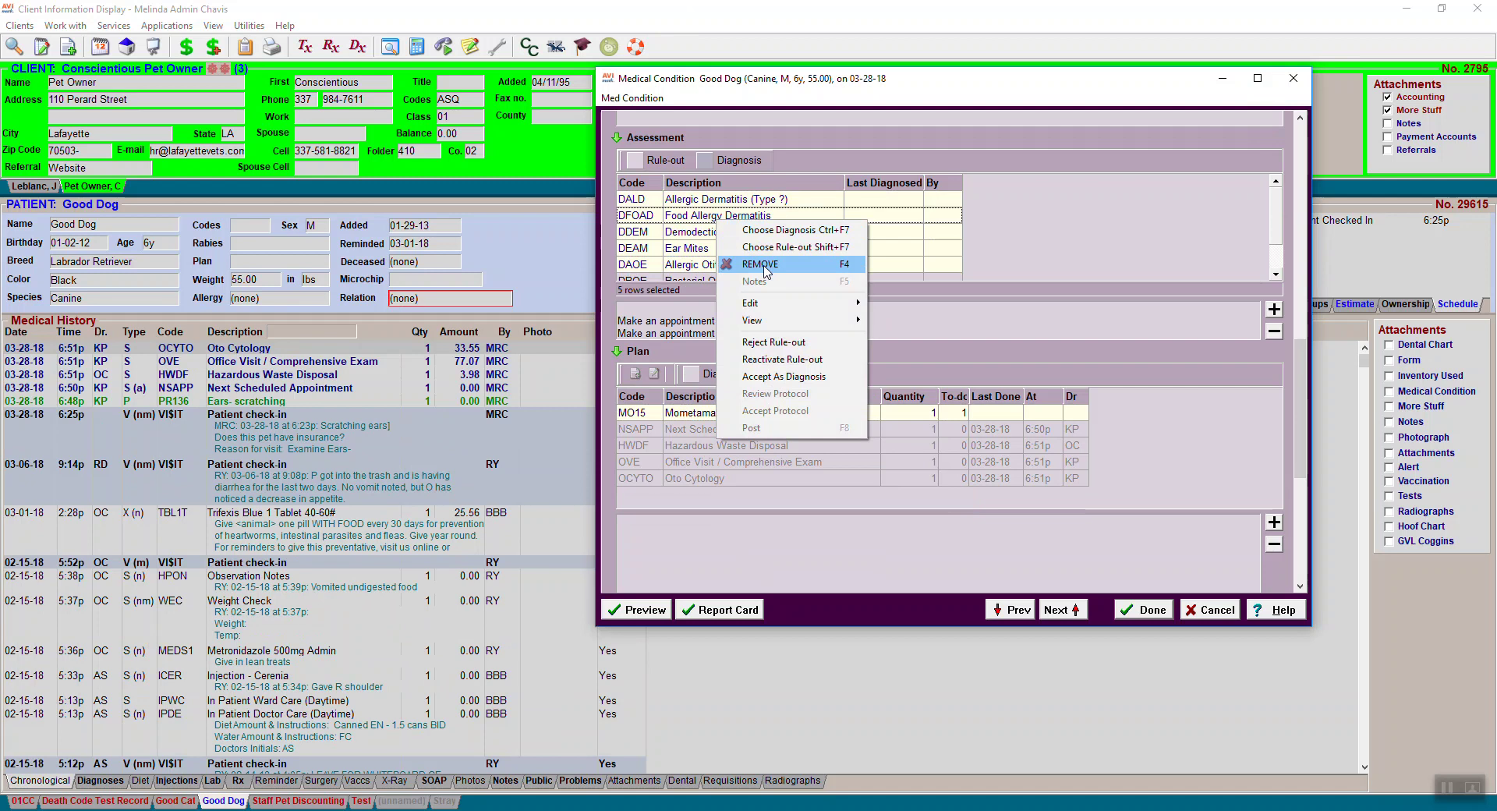
{"action": "left_click", "coordinate": [772, 343]}
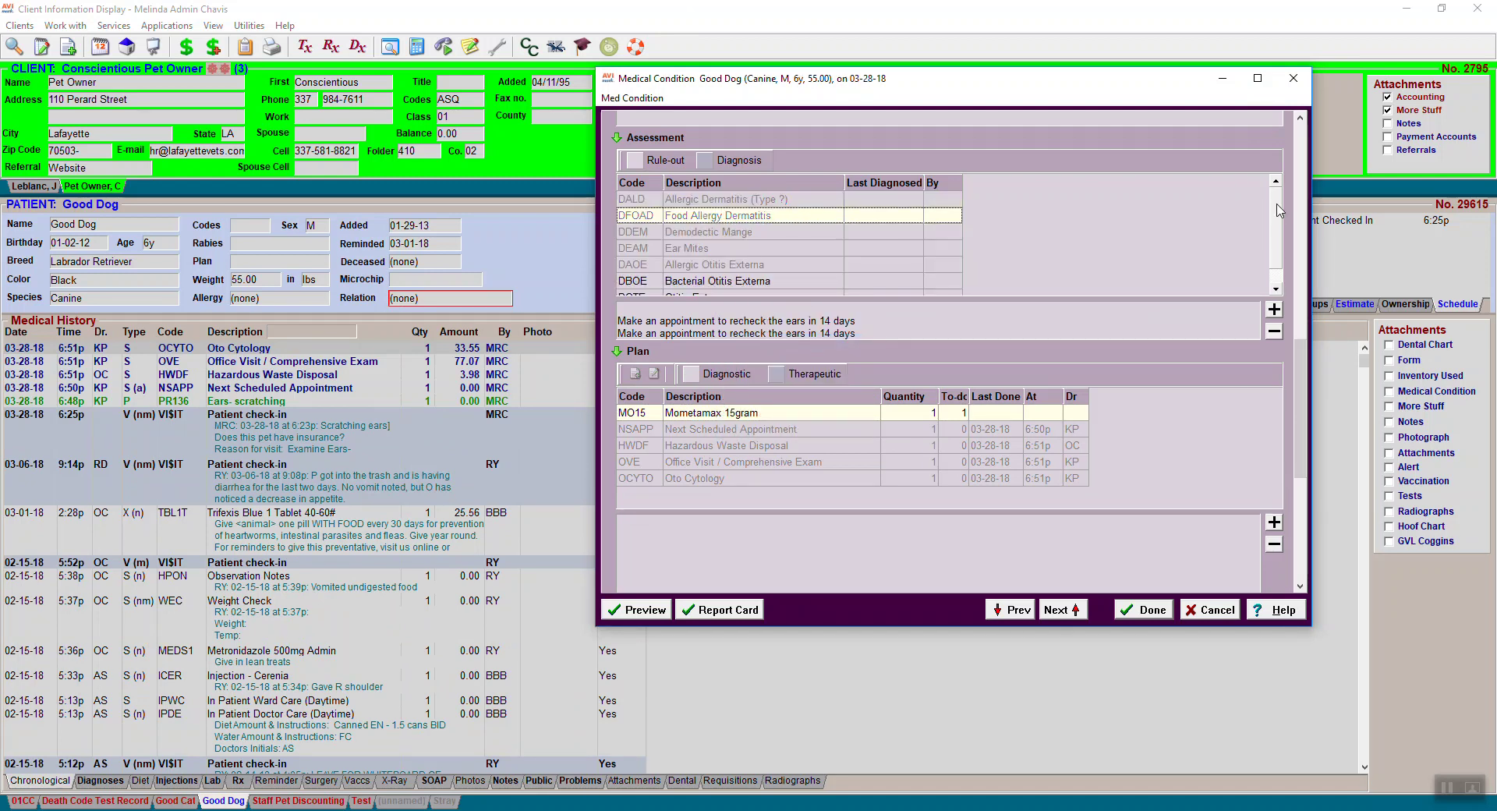
{"action": "left_click", "coordinate": [676, 283]}
{"action": "right_click", "coordinate": [676, 283]}
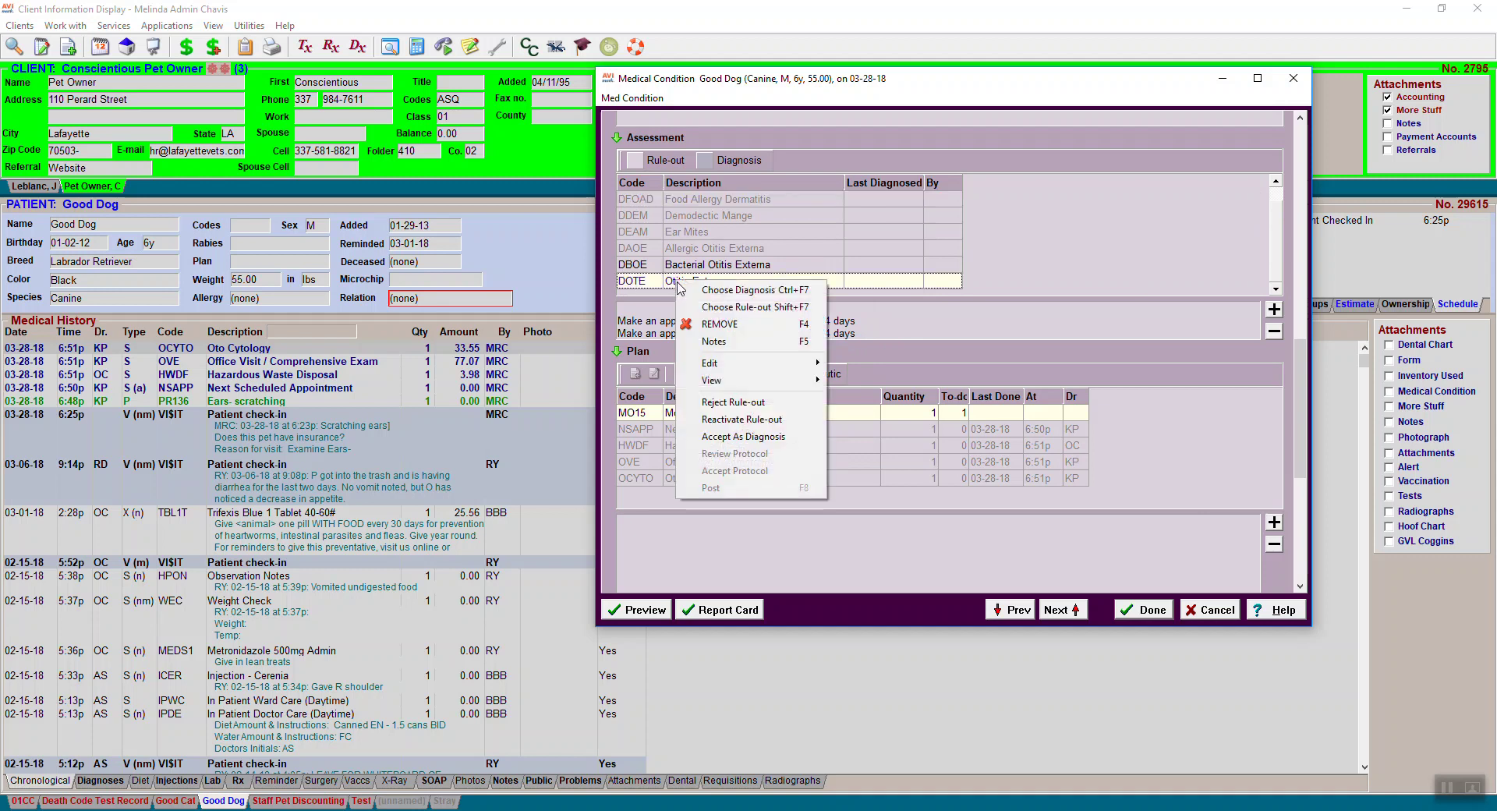
{"action": "left_click", "coordinate": [744, 403]}
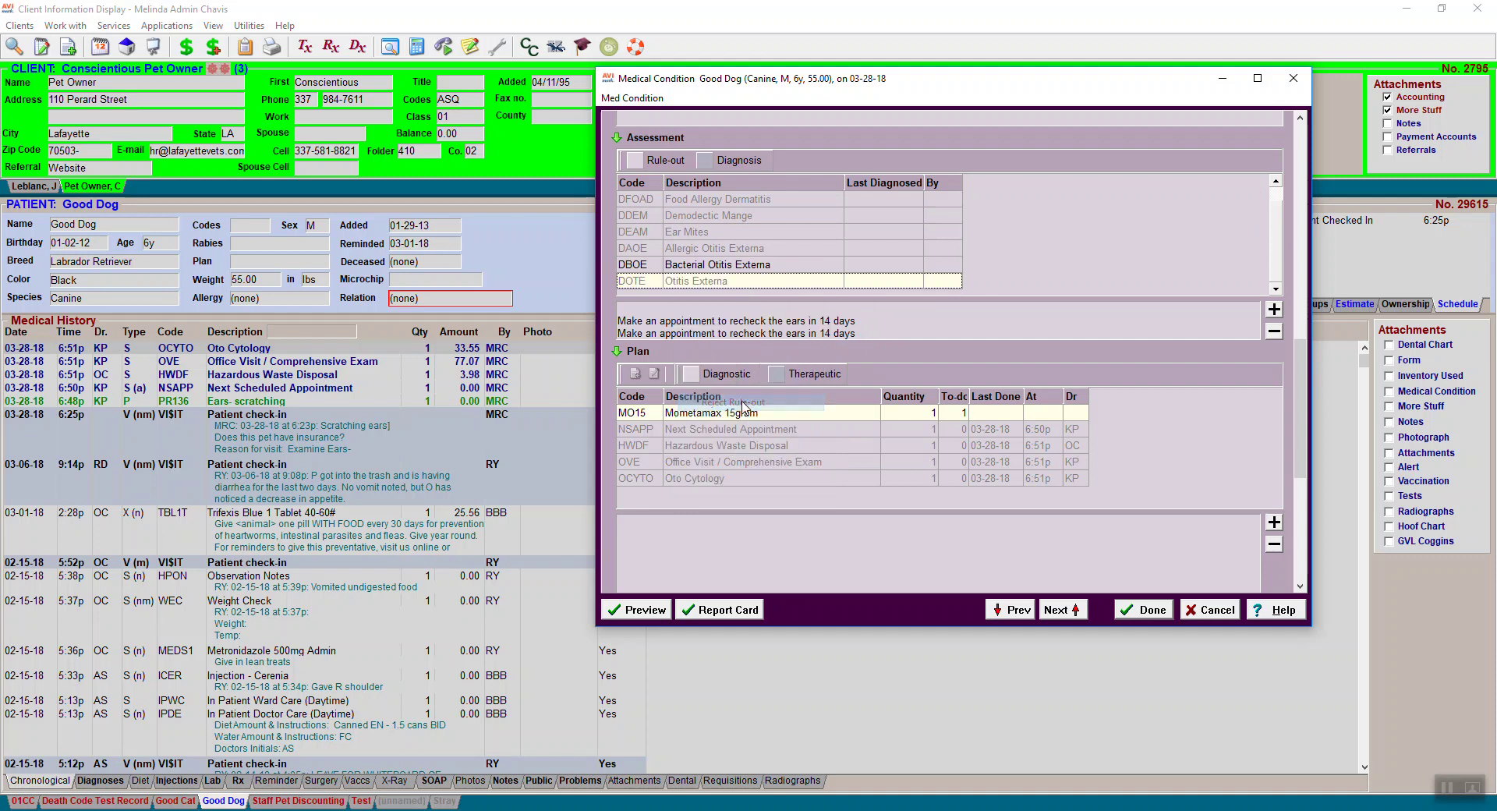
Accept the Bacterial Otitis Externa rule-out as the final diagnosis
{"action": "left_click", "coordinate": [727, 265]}
{"action": "right_click", "coordinate": [727, 265]}
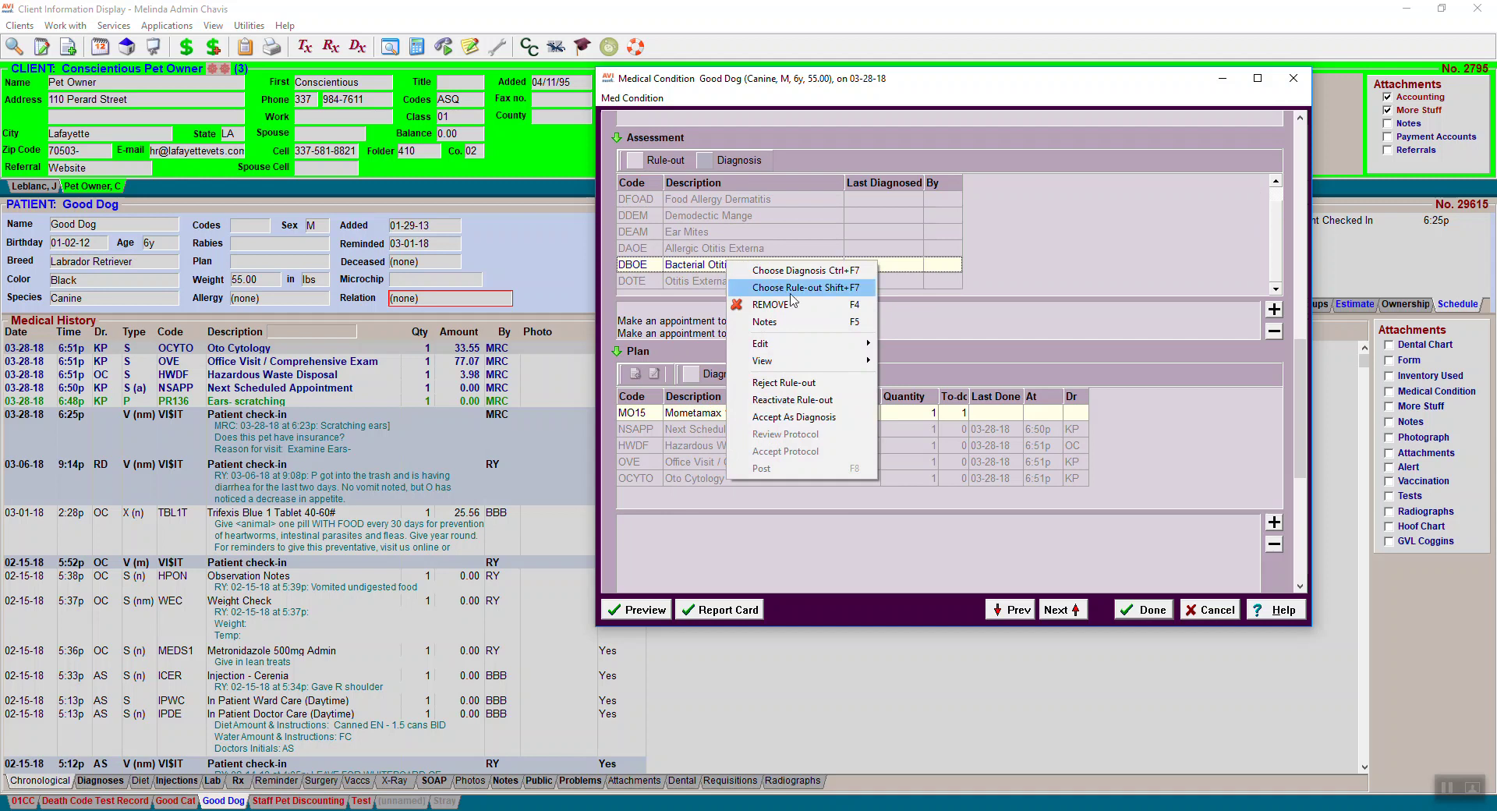
{"action": "mouse_move", "coordinate": [790, 352]}
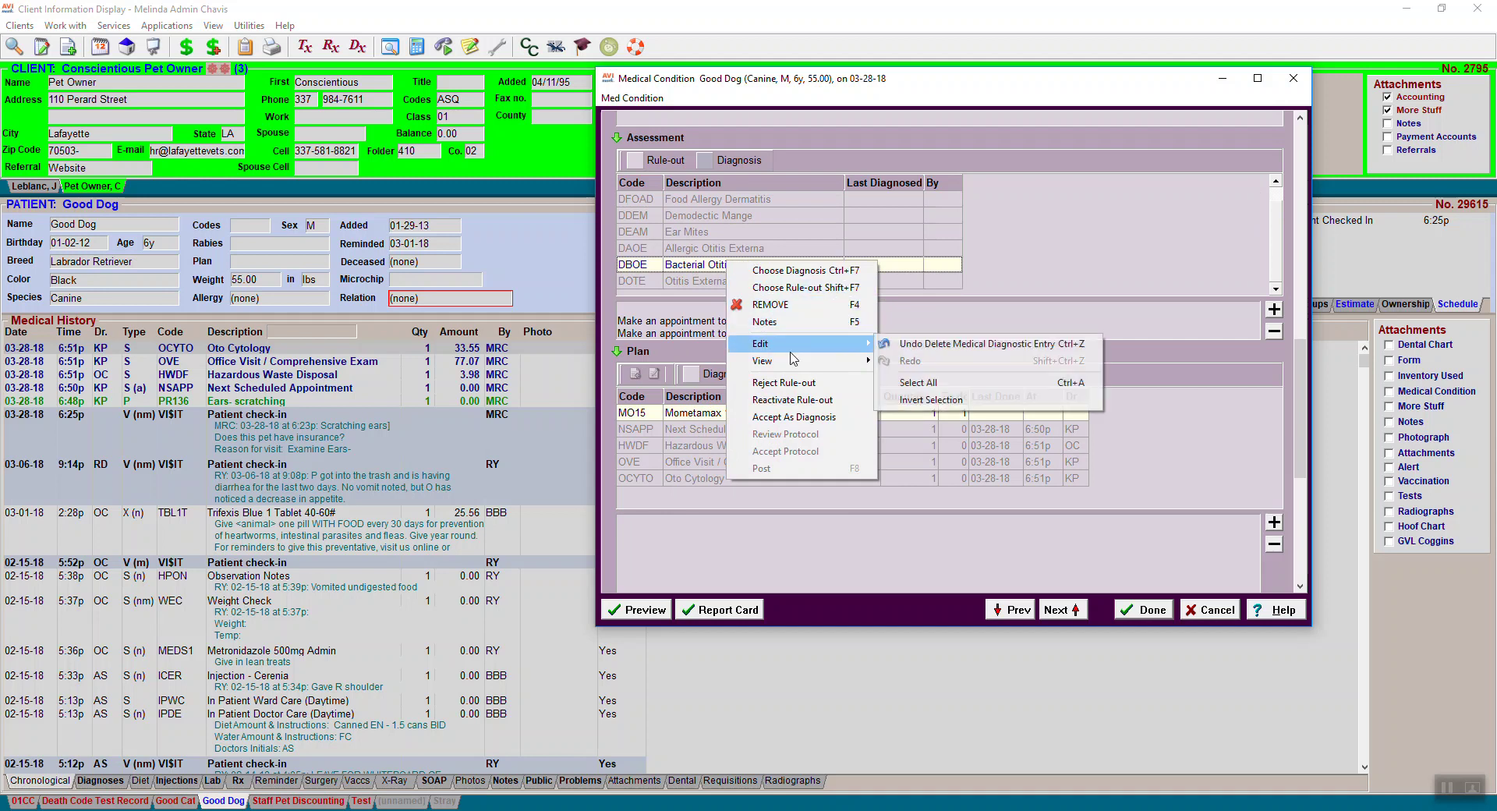
{"action": "left_click", "coordinate": [799, 418]}
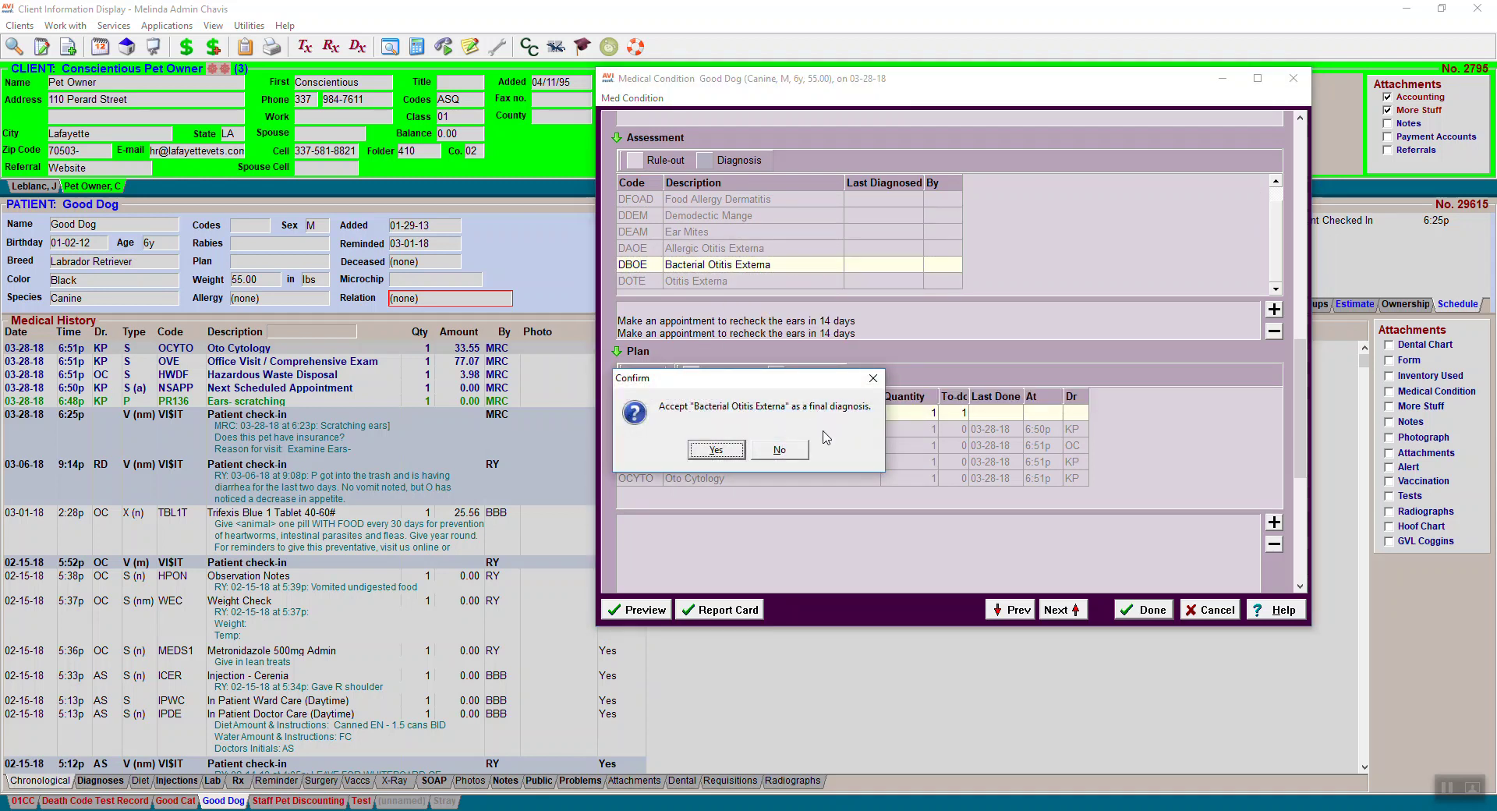
{"action": "left_click", "coordinate": [716, 450]}
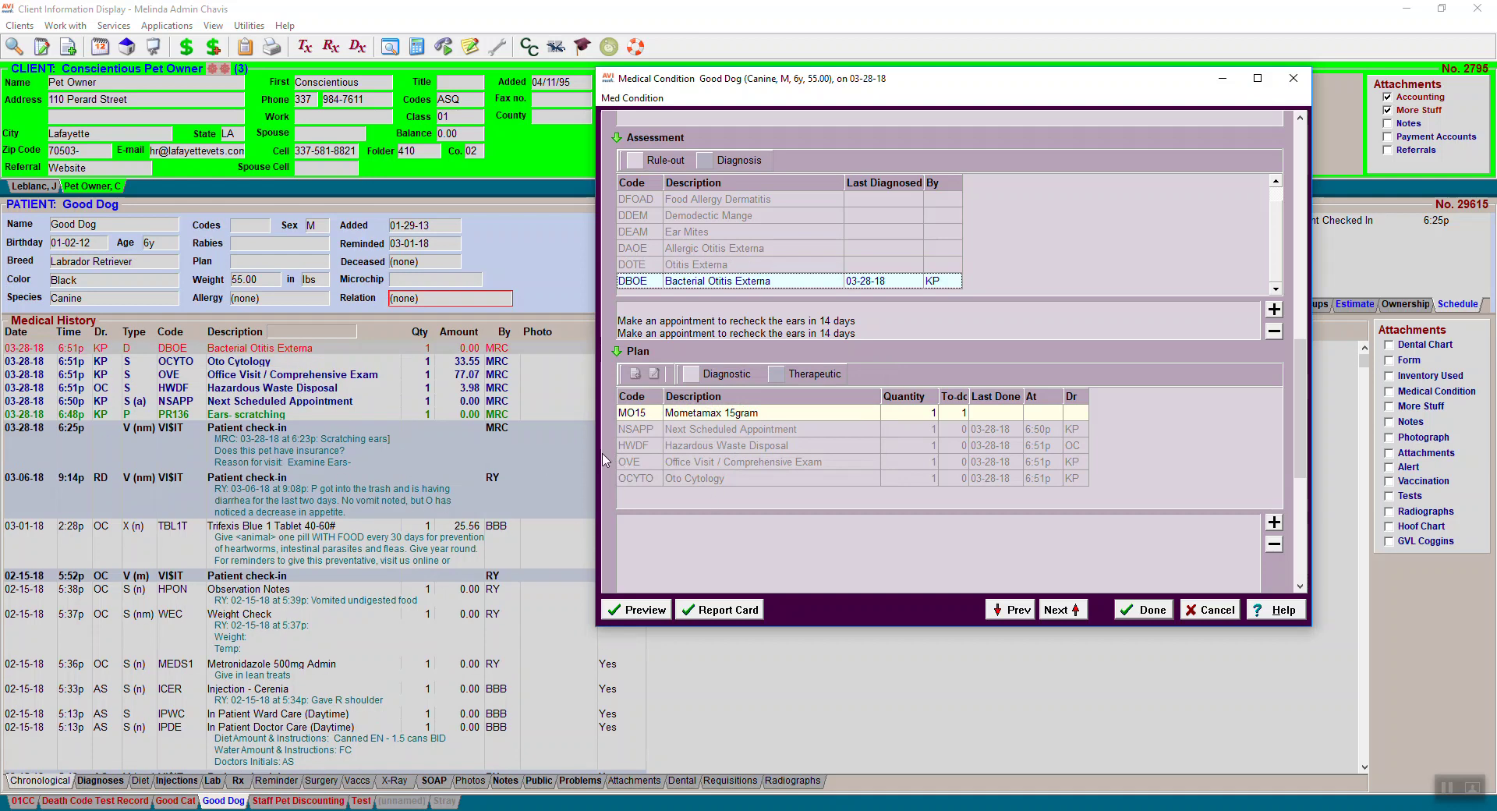
{"action": "left_click", "coordinate": [697, 415]}
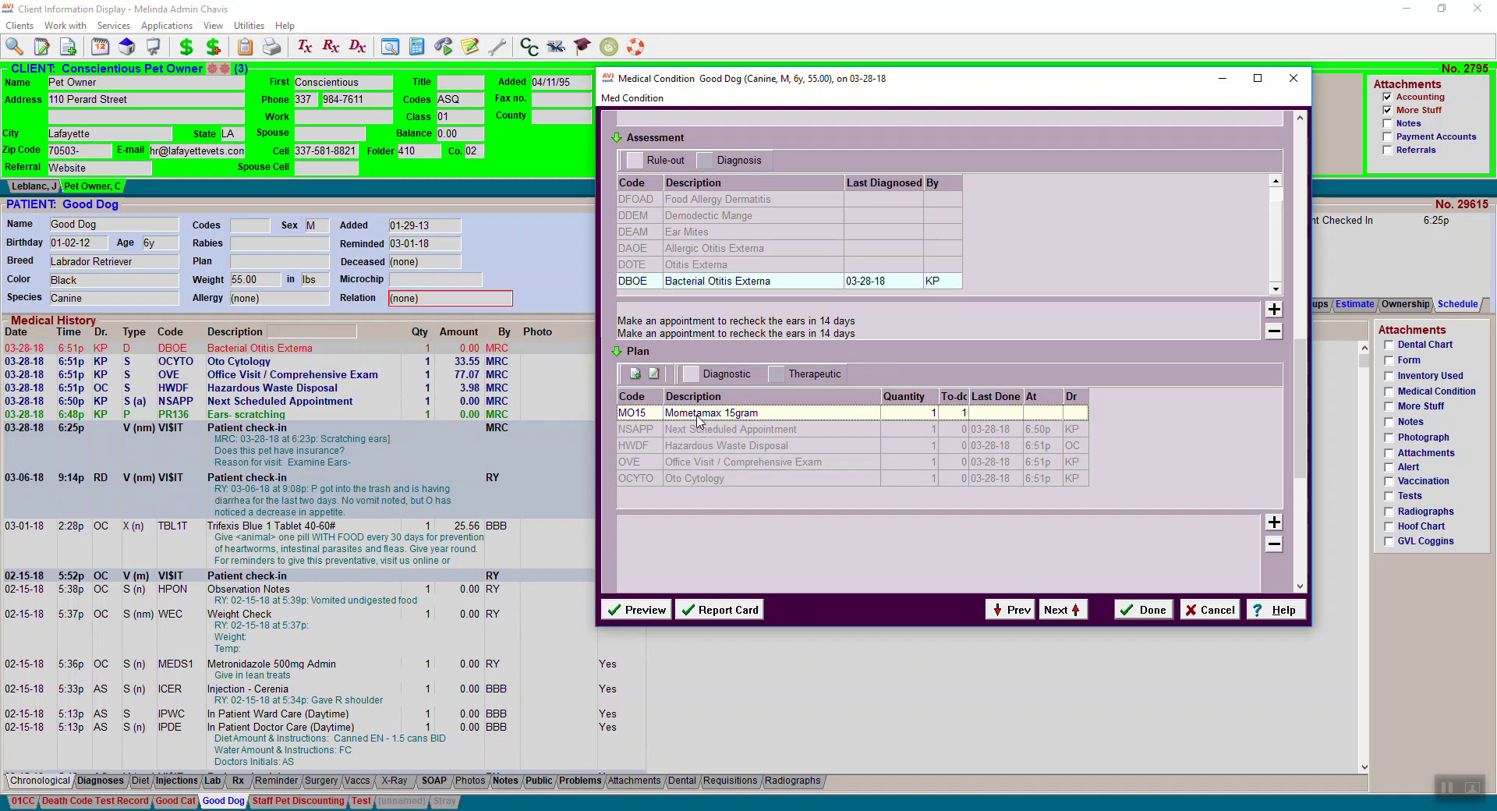
{"action": "left_click", "coordinate": [635, 377]}
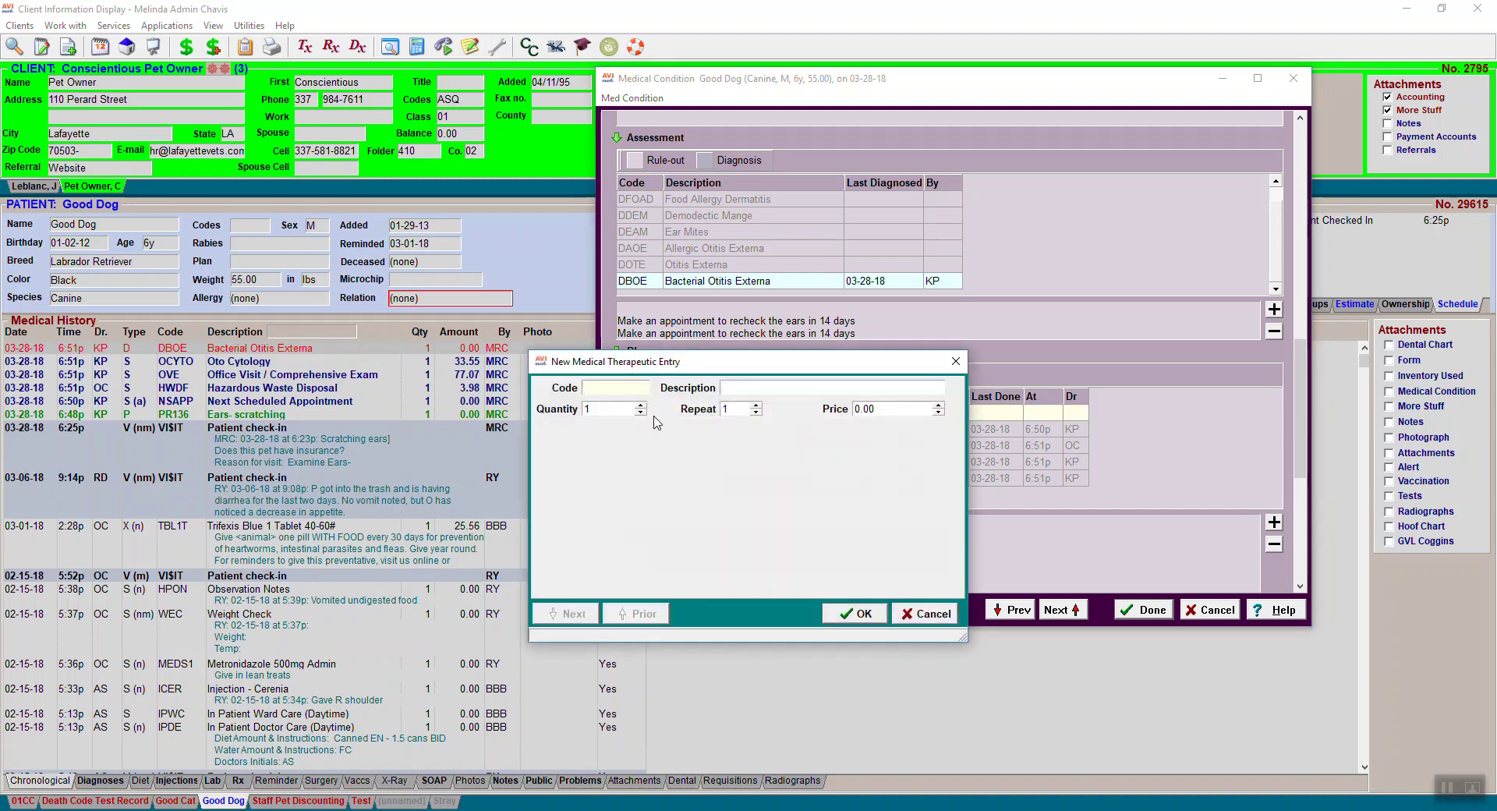
{"action": "left_click", "coordinate": [928, 617]}
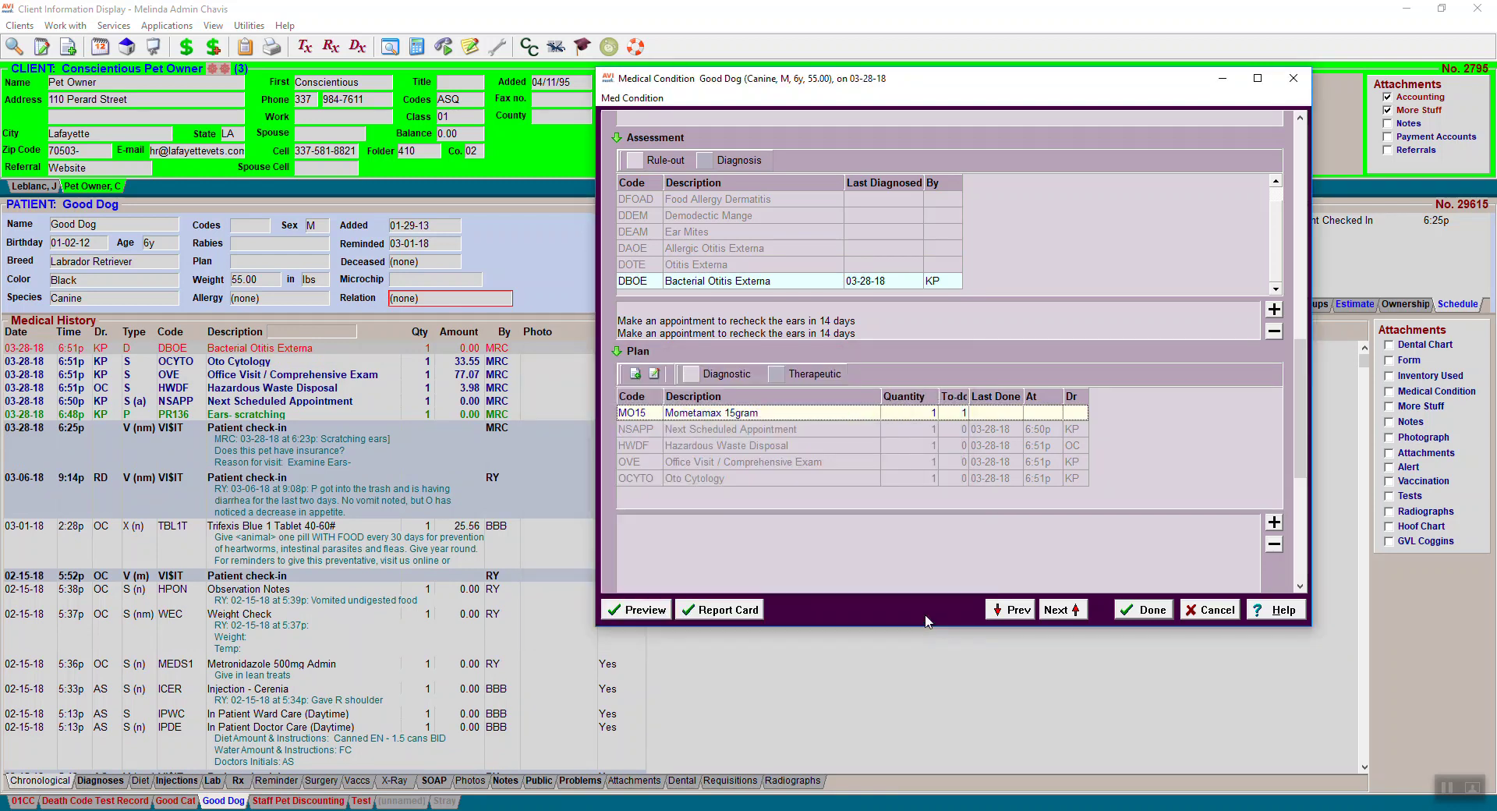
Post the Mometamax 15gram plan entry, accepting its Sched. 14 Day Progress/Ears follow-up and completing the drug label without printing it
{"action": "right_click", "coordinate": [704, 418]}
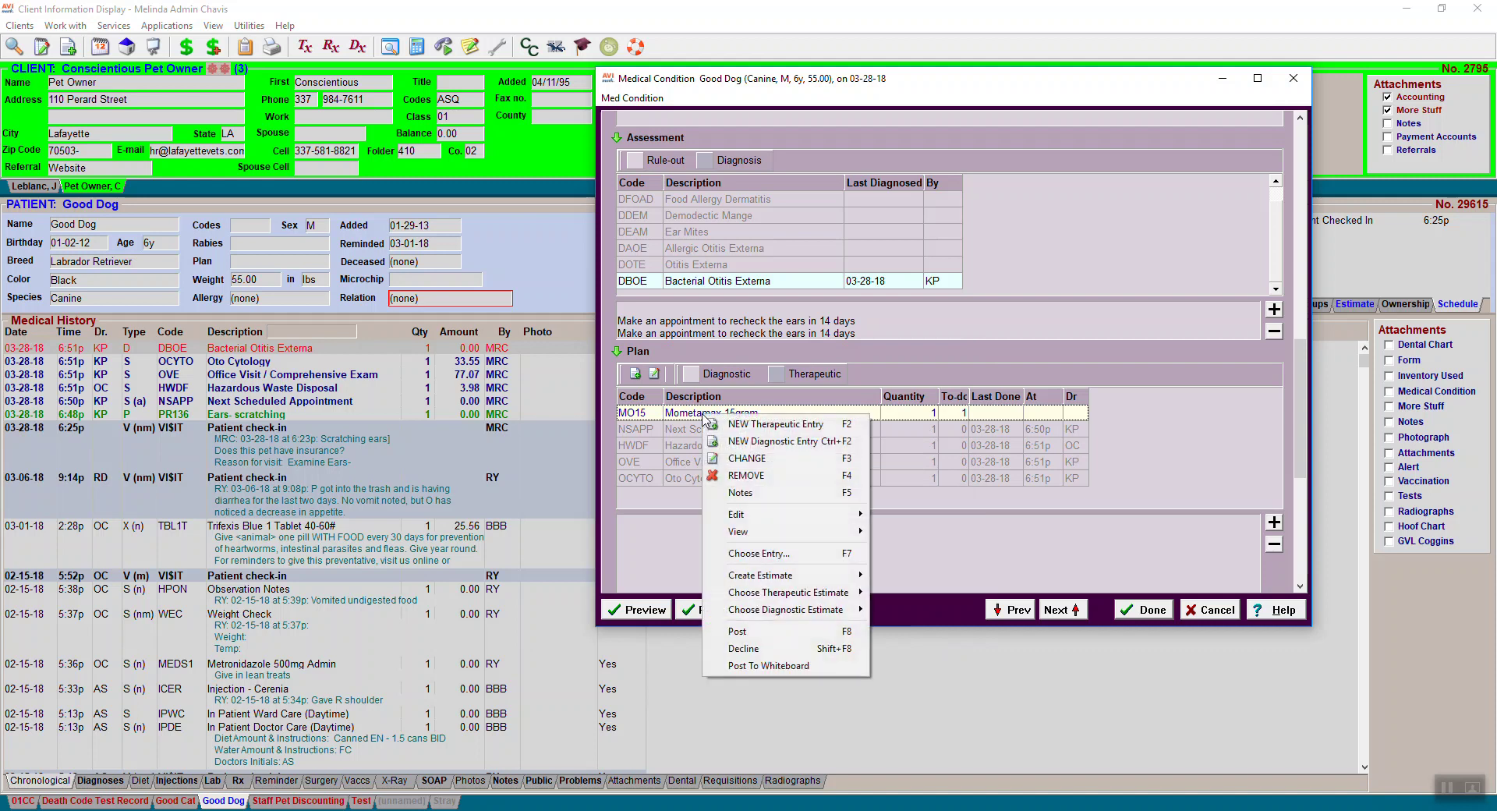
{"action": "left_click", "coordinate": [762, 632]}
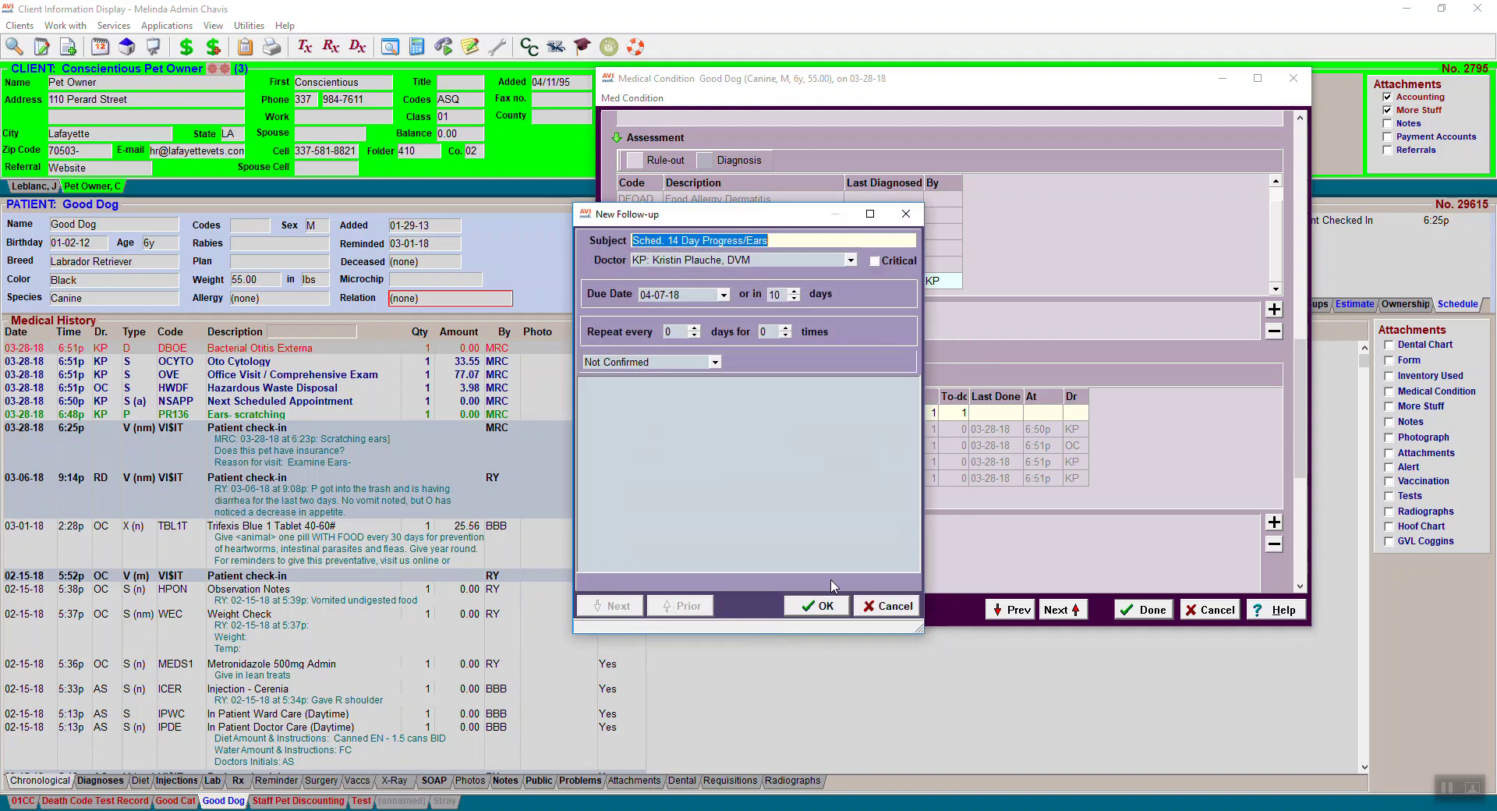
{"action": "left_click", "coordinate": [815, 602]}
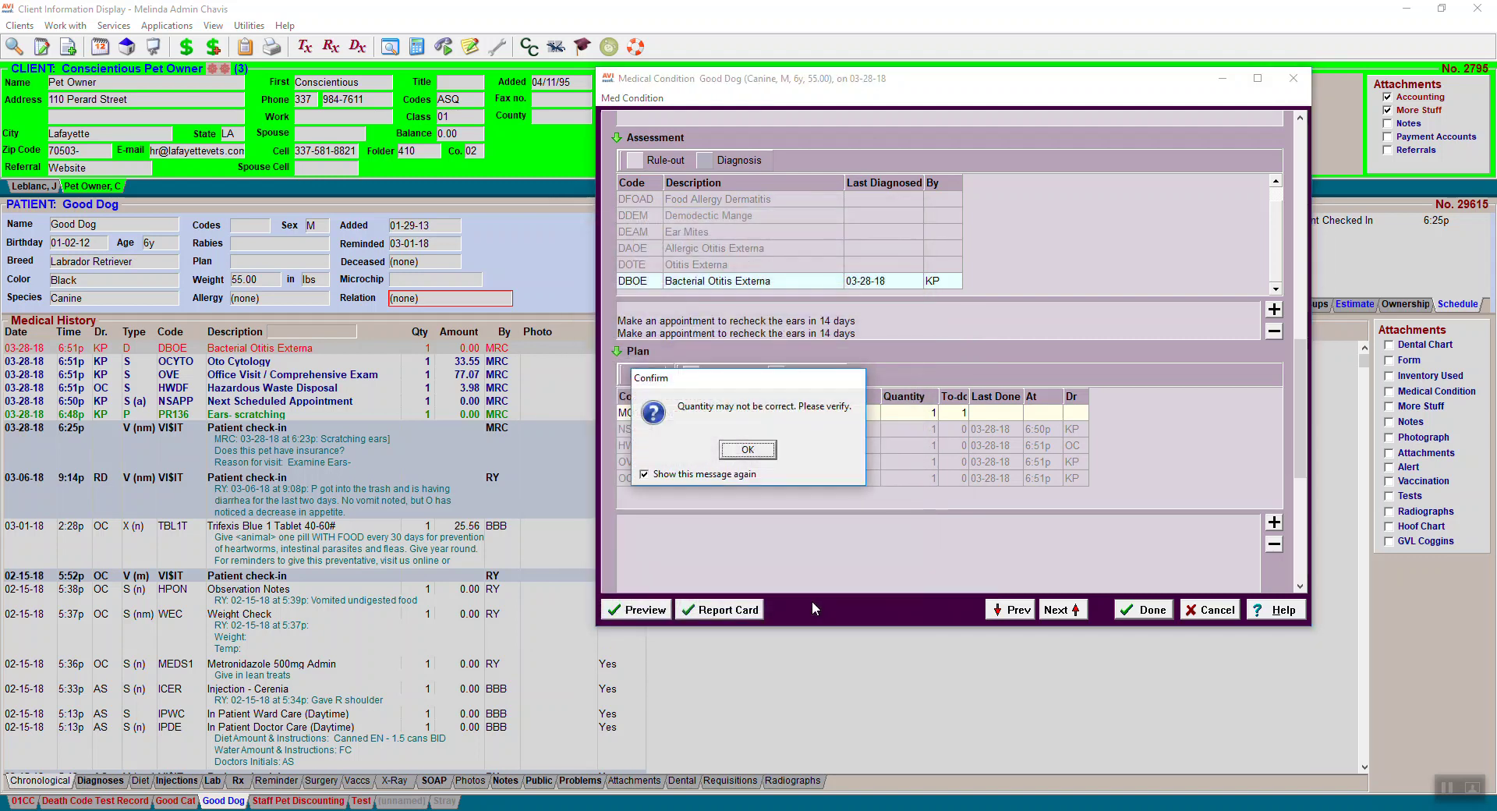
{"action": "left_click", "coordinate": [771, 450]}
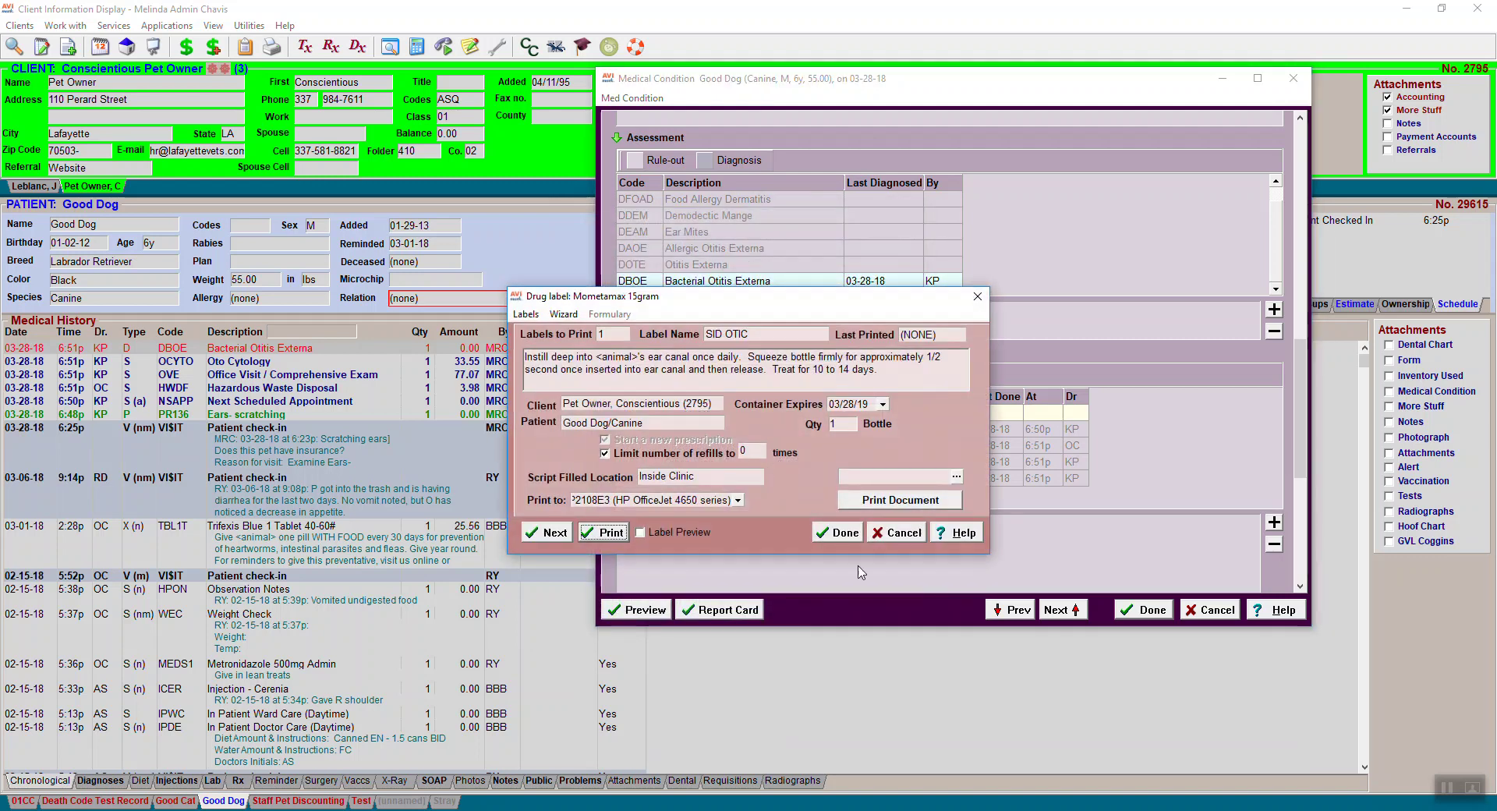
{"action": "left_click", "coordinate": [841, 538]}
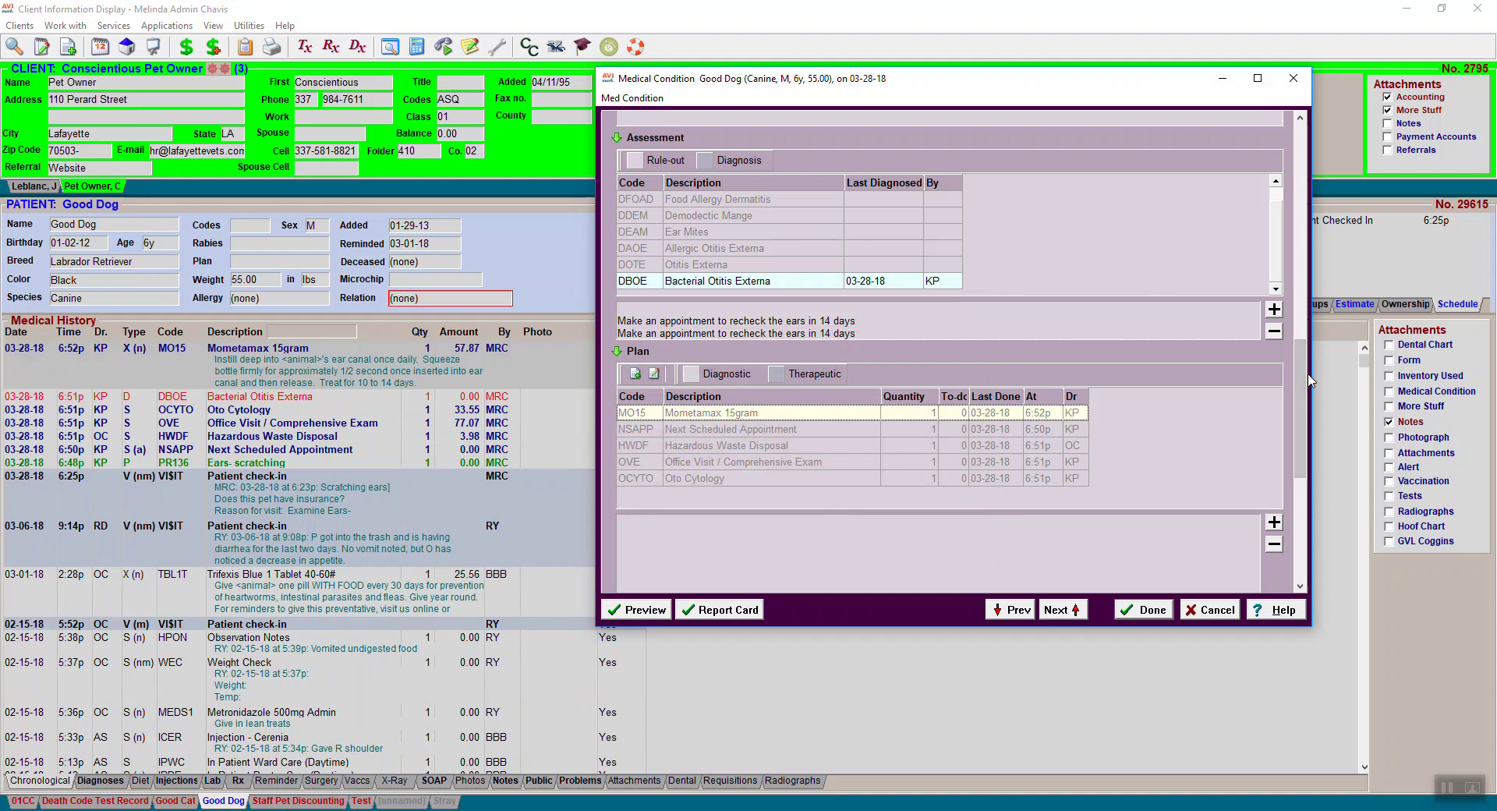
Start a new therapeutic entry in the plan and search its description for "canine"
{"action": "left_click_drag", "start_coordinate": [1308, 377], "coordinate": [1301, 461]}
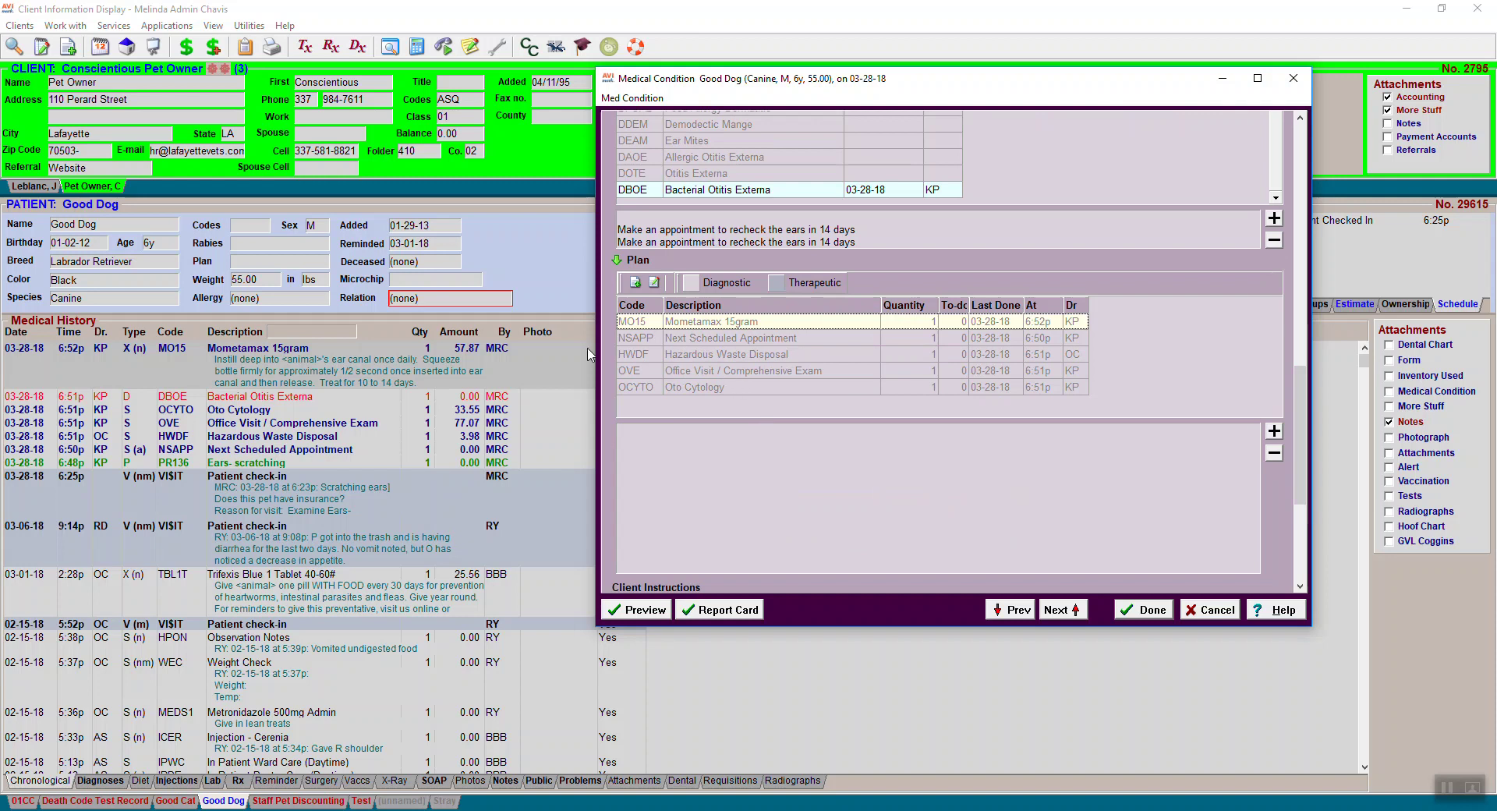
{"action": "left_click", "coordinate": [636, 283]}
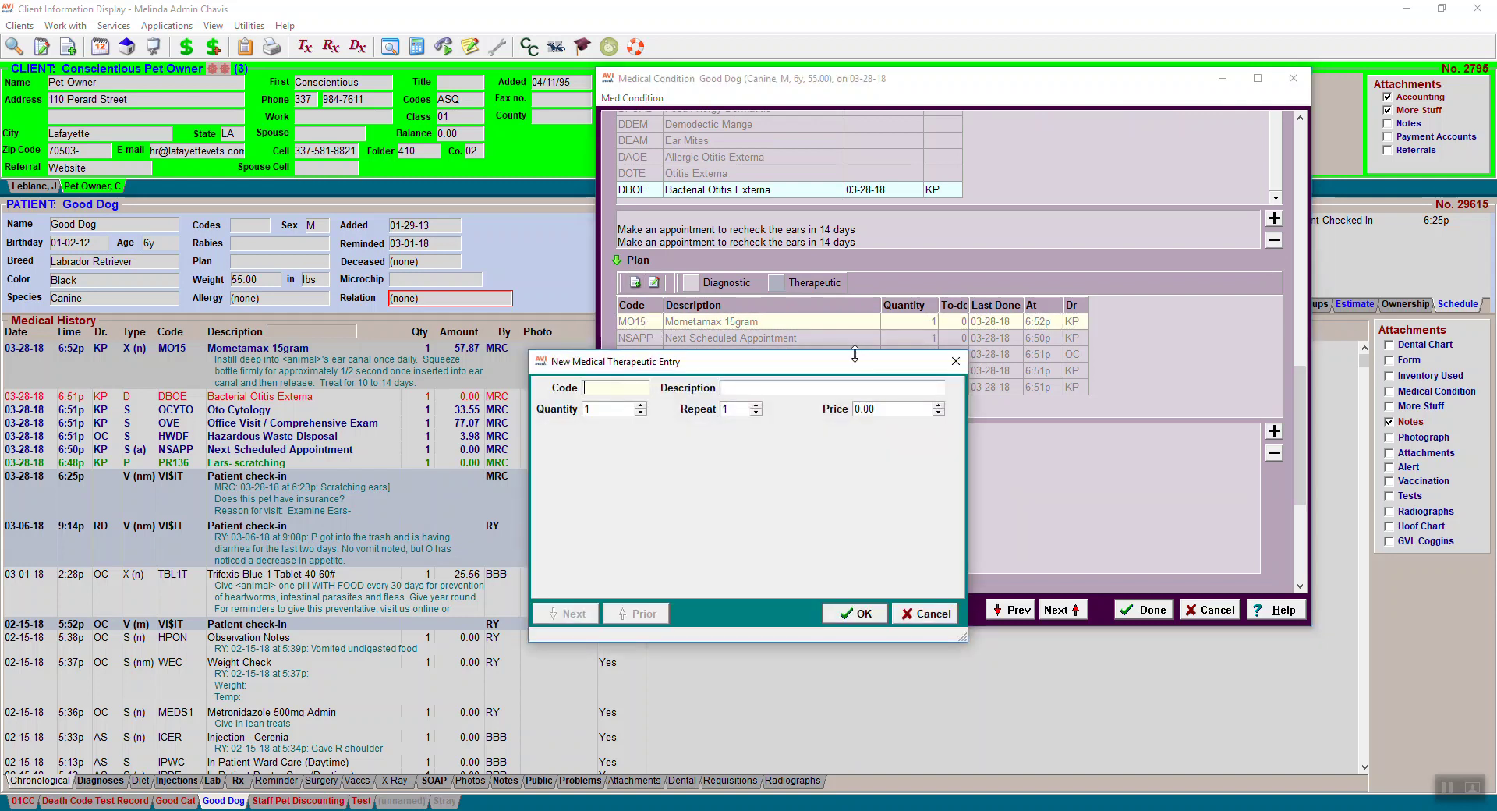
{"action": "type", "text": "canne"}
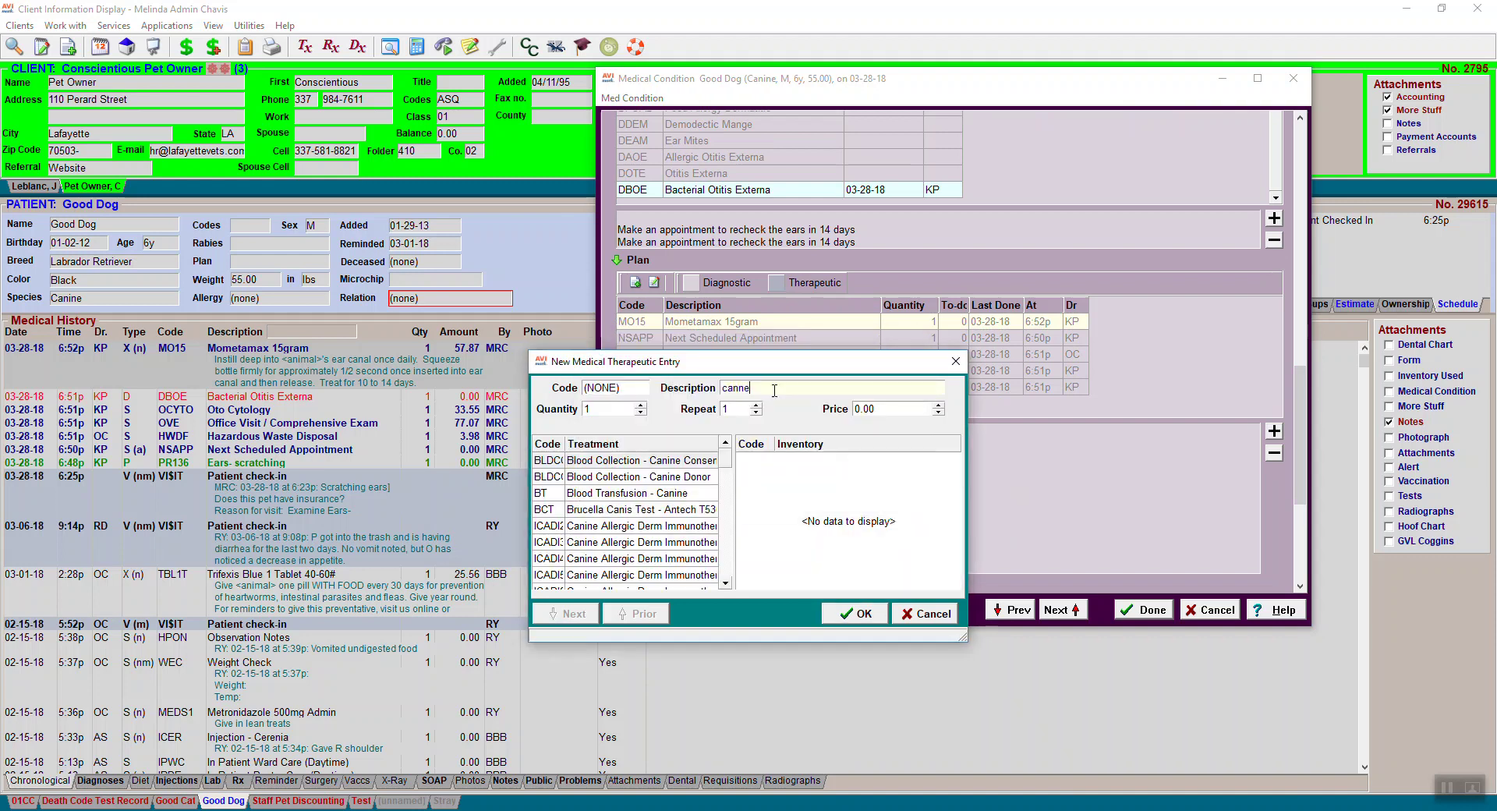
{"action": "key", "text": "BackSpace"}
{"action": "key", "text": "BackSpace"}
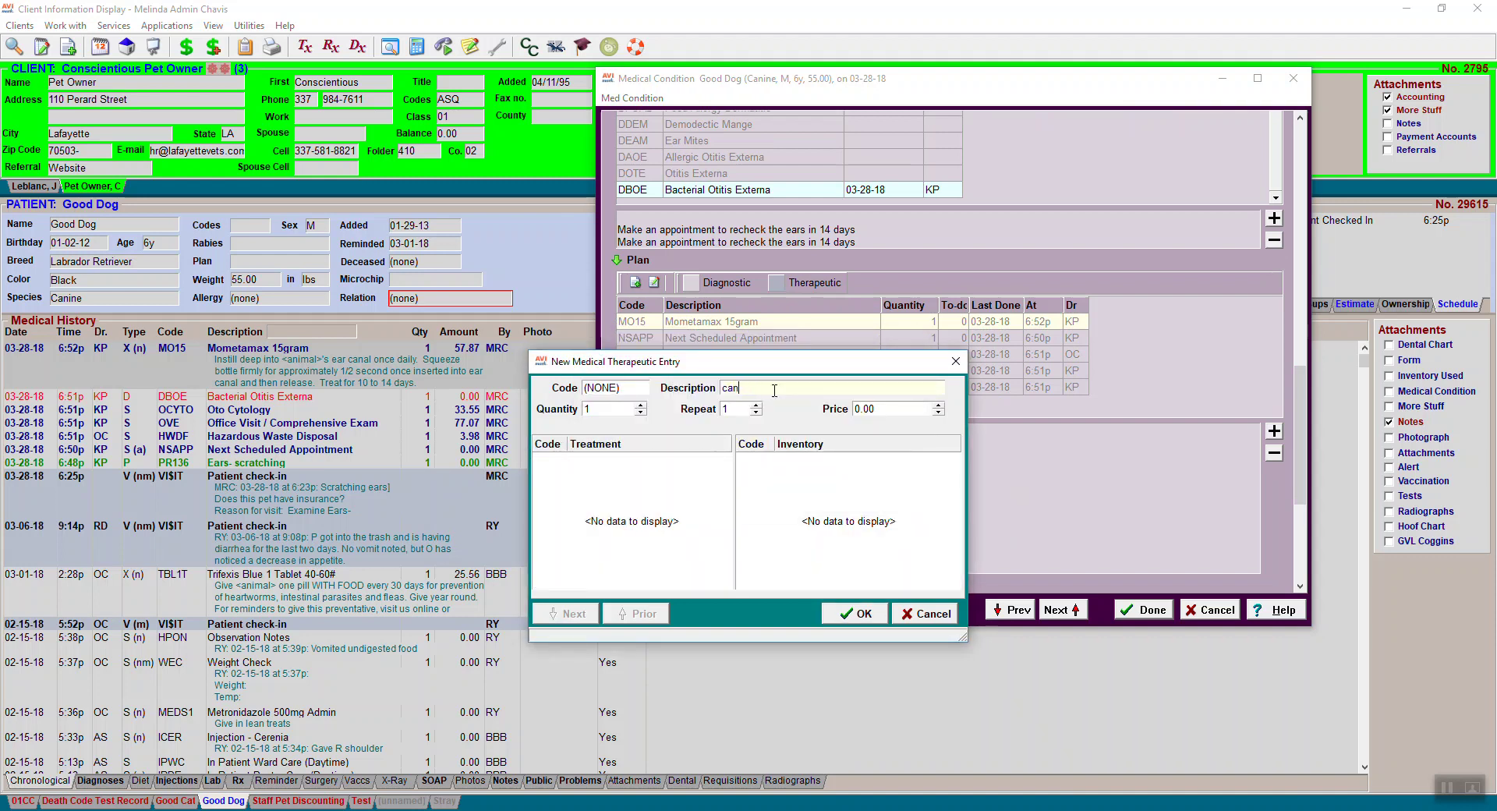
{"action": "type", "text": "ine"}
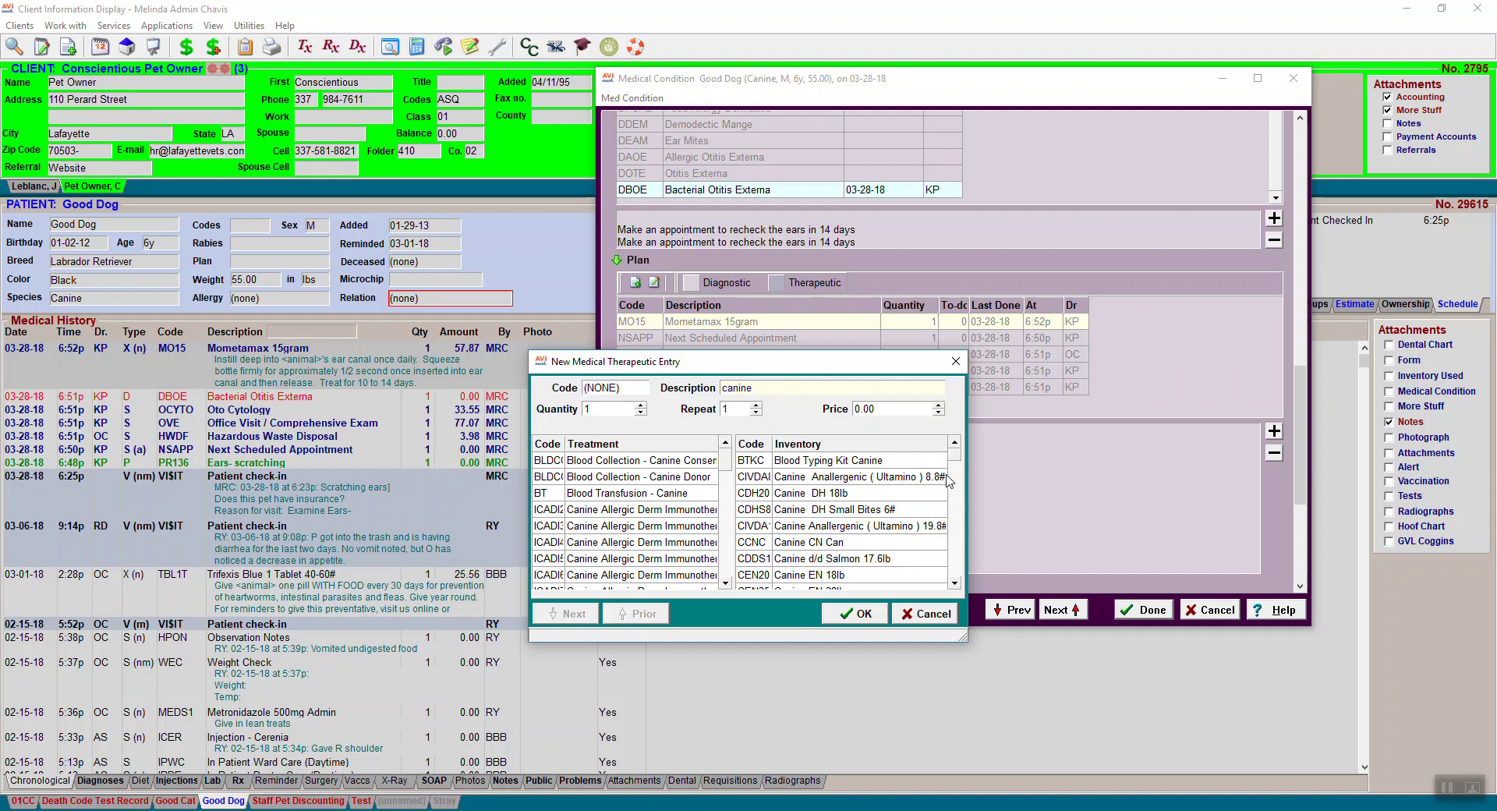
Add the Canine HA Hydrolyzed 6# inventory item to the plan and post it
{"action": "left_click", "coordinate": [954, 584]}
{"action": "left_click", "coordinate": [954, 584]}
{"action": "left_click", "coordinate": [954, 584]}
{"action": "left_click", "coordinate": [954, 583]}
{"action": "left_click", "coordinate": [954, 583]}
{"action": "left_click", "coordinate": [954, 583]}
{"action": "left_click", "coordinate": [954, 583]}
{"action": "left_click", "coordinate": [954, 583]}
{"action": "left_click", "coordinate": [954, 583]}
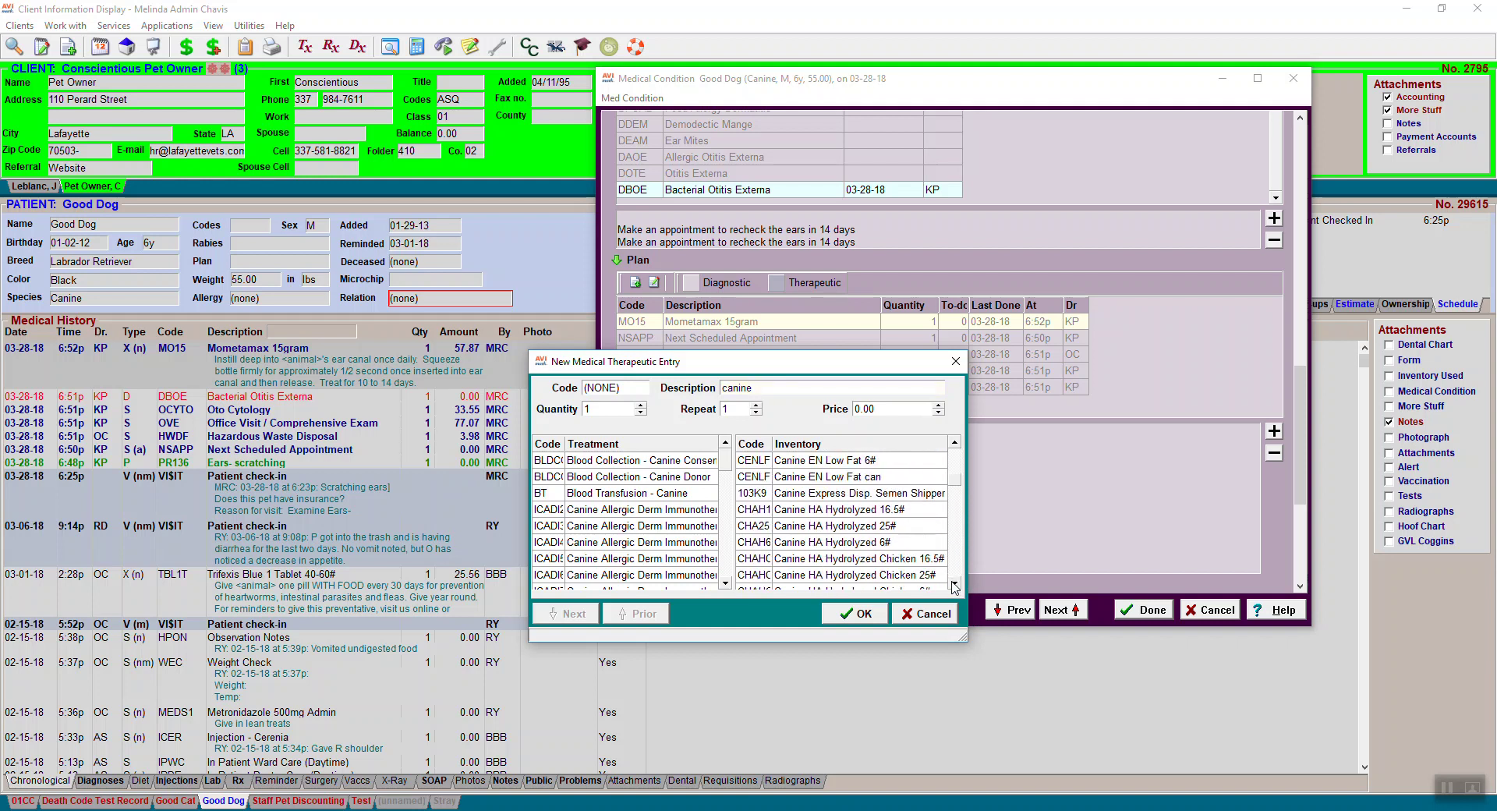
{"action": "left_click", "coordinate": [865, 543]}
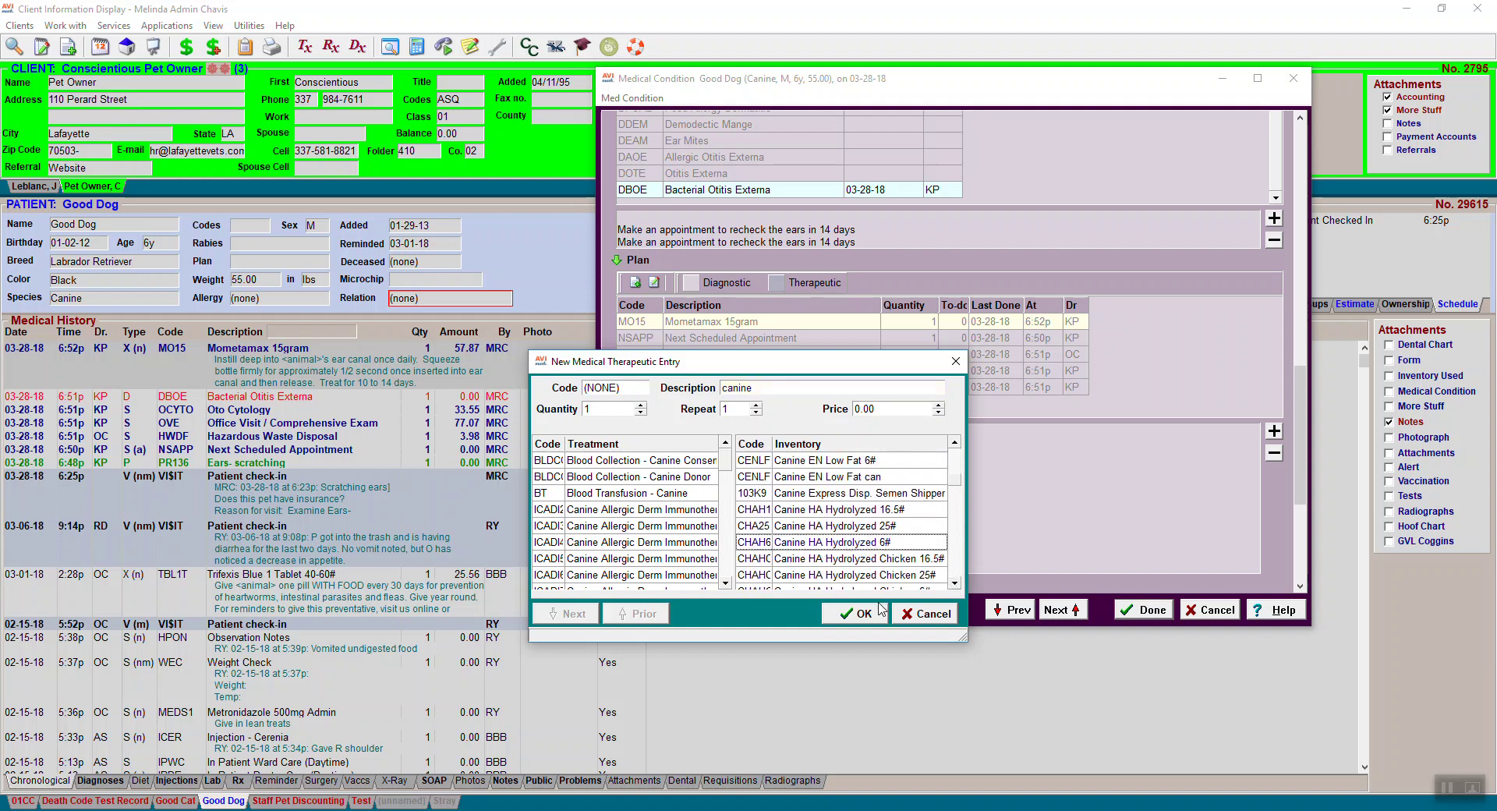
{"action": "double_click", "coordinate": [861, 548]}
{"action": "left_click", "coordinate": [842, 613]}
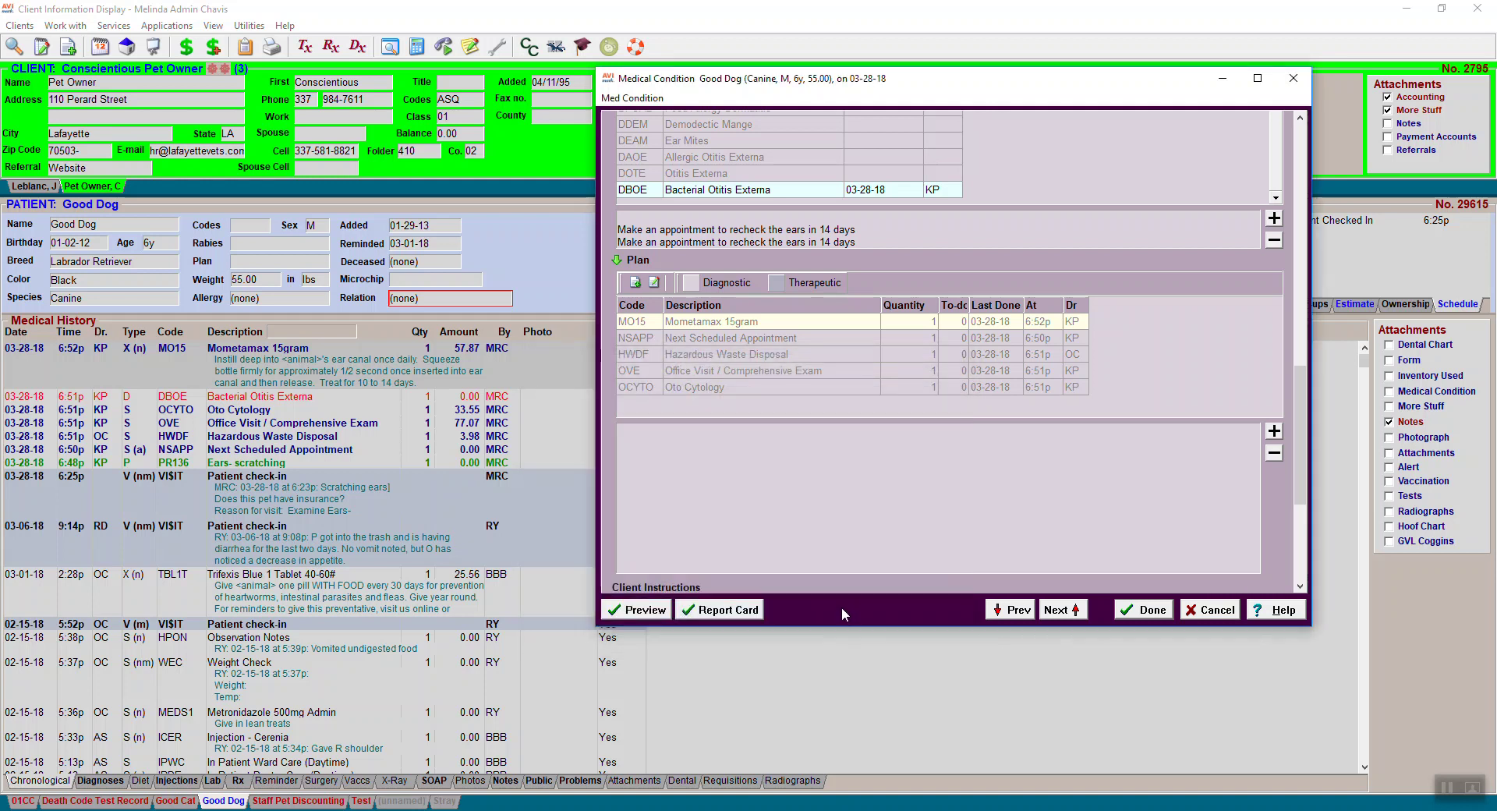
{"action": "left_click", "coordinate": [927, 612]}
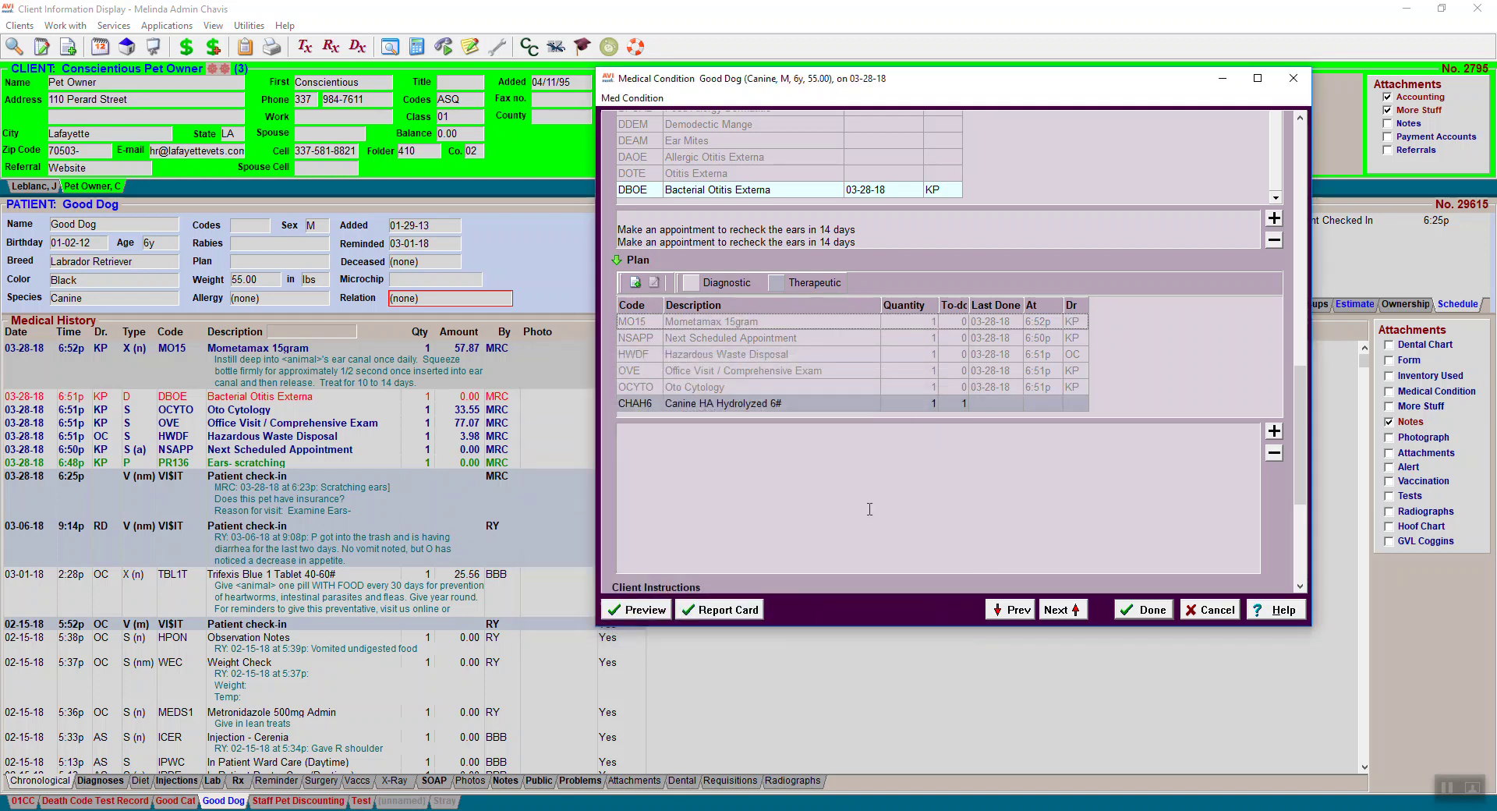
{"action": "right_click", "coordinate": [706, 411]}
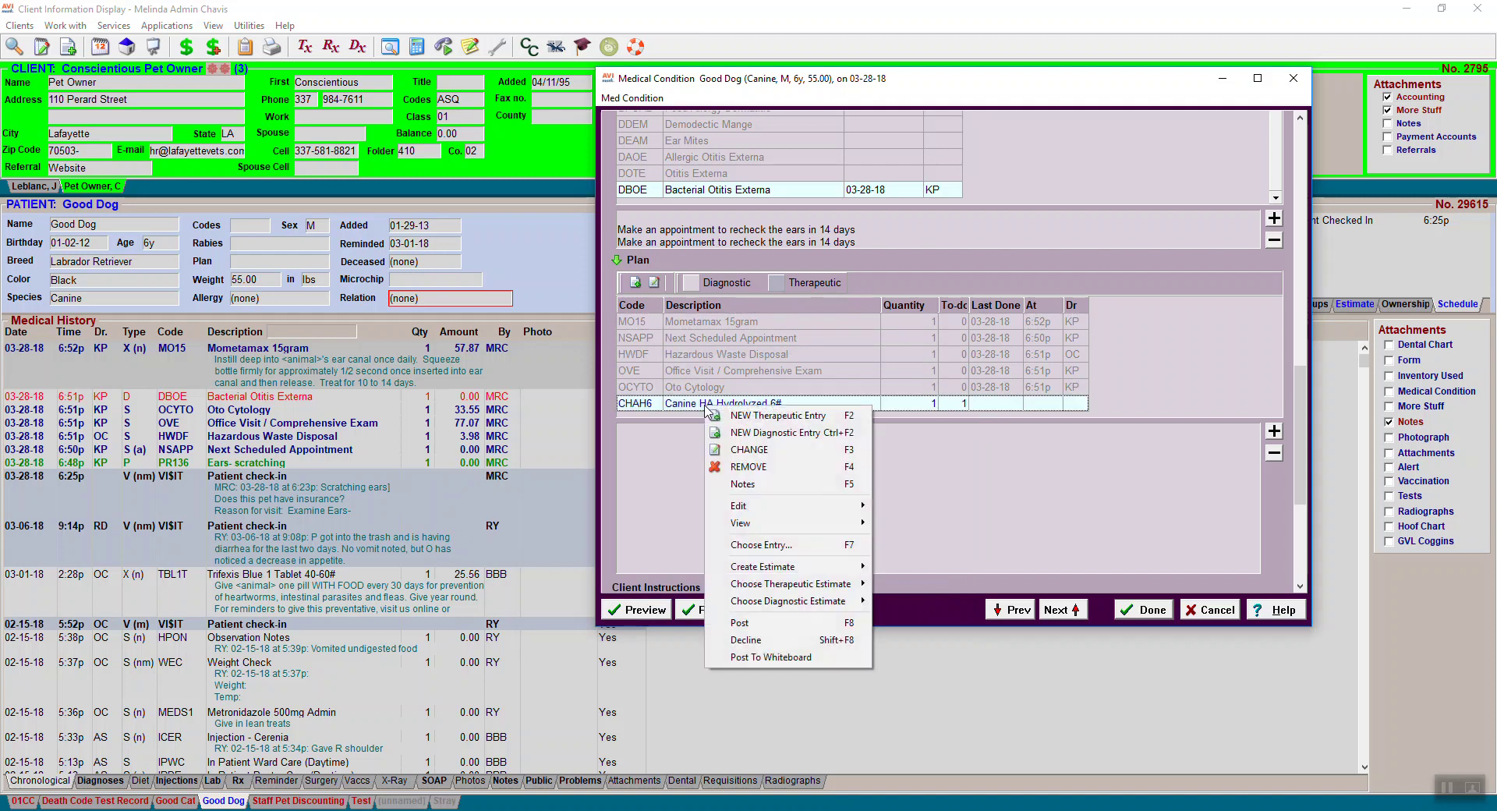
{"action": "left_click", "coordinate": [739, 622]}
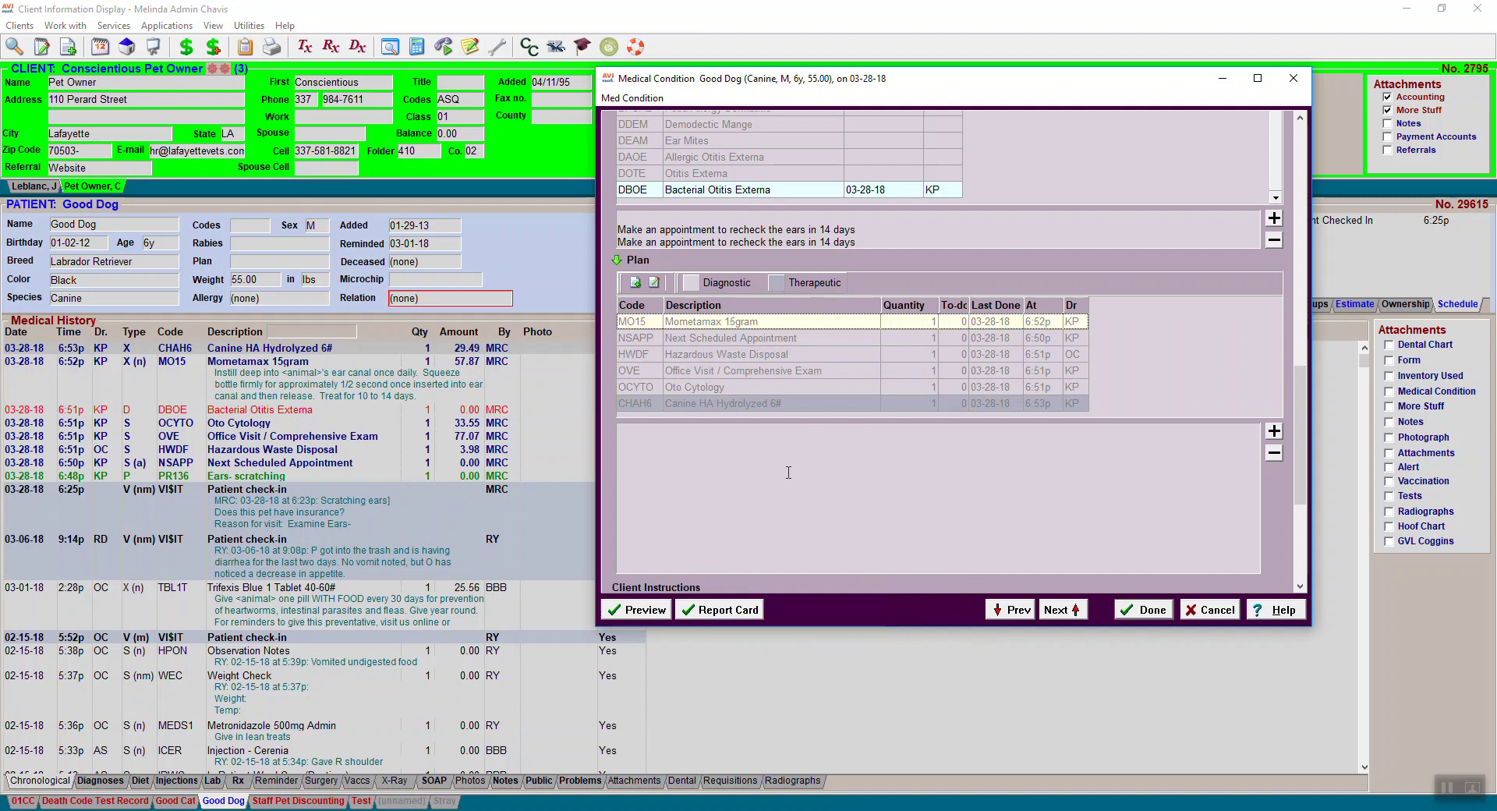
Add Sentinel Spectrum Blue 50.1-100# 1 Tab to the plan as a new therapeutic entry with quantity 1
{"action": "left_click", "coordinate": [635, 282]}
{"action": "left_click", "coordinate": [842, 384]}
{"action": "type", "text": "sen"}
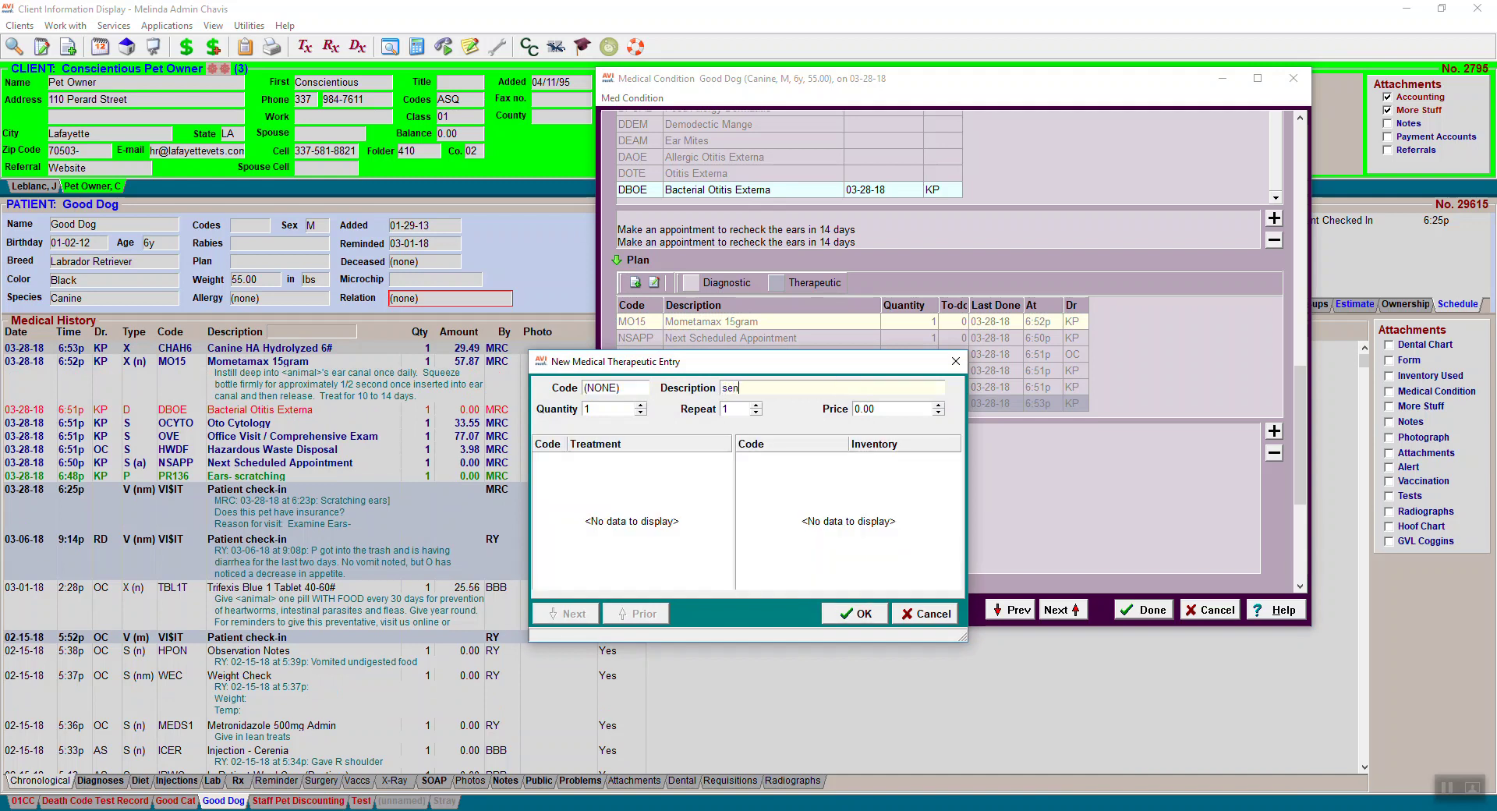
{"action": "type", "text": "tinel"}
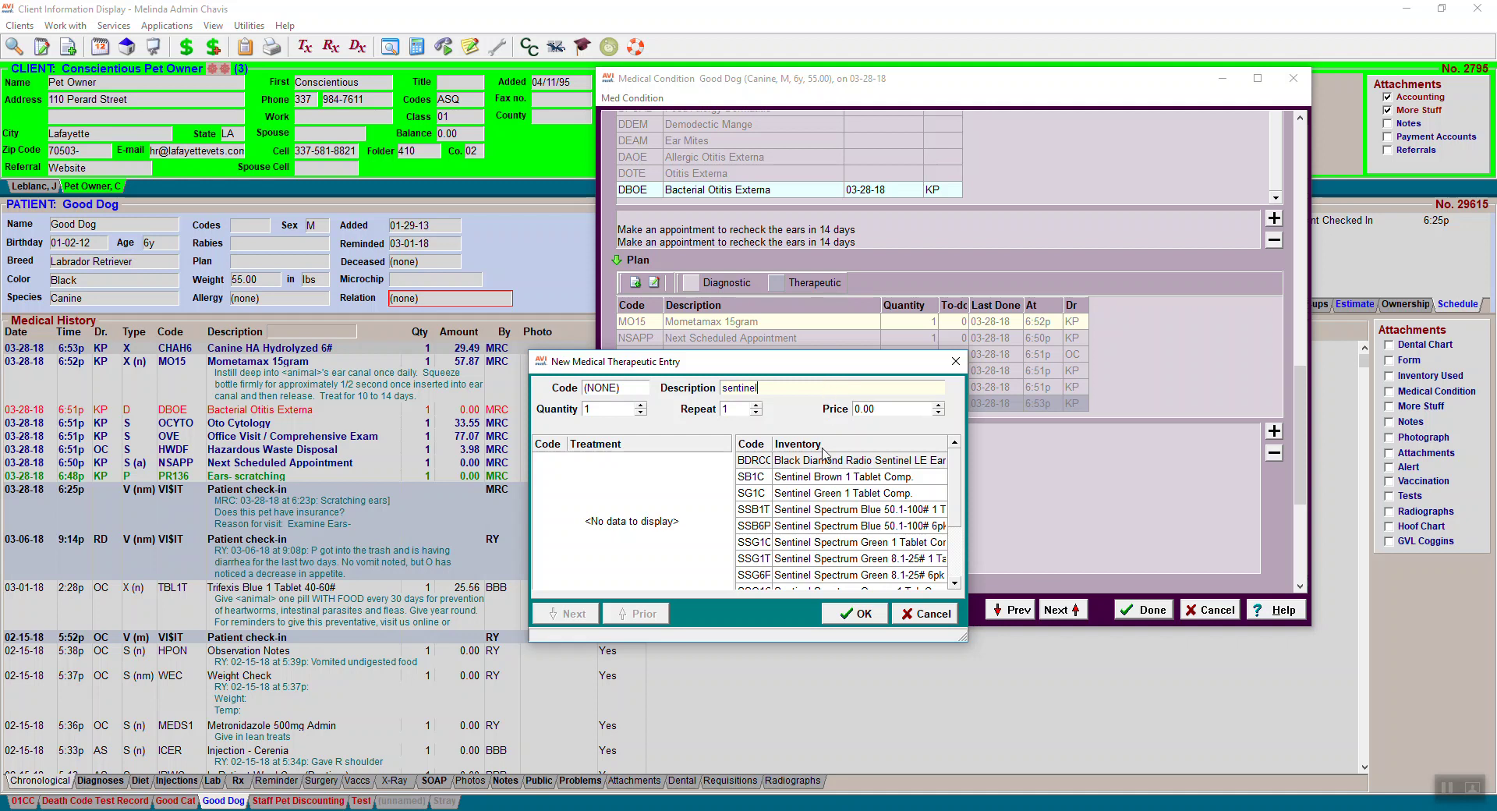
{"action": "double_click", "coordinate": [831, 510]}
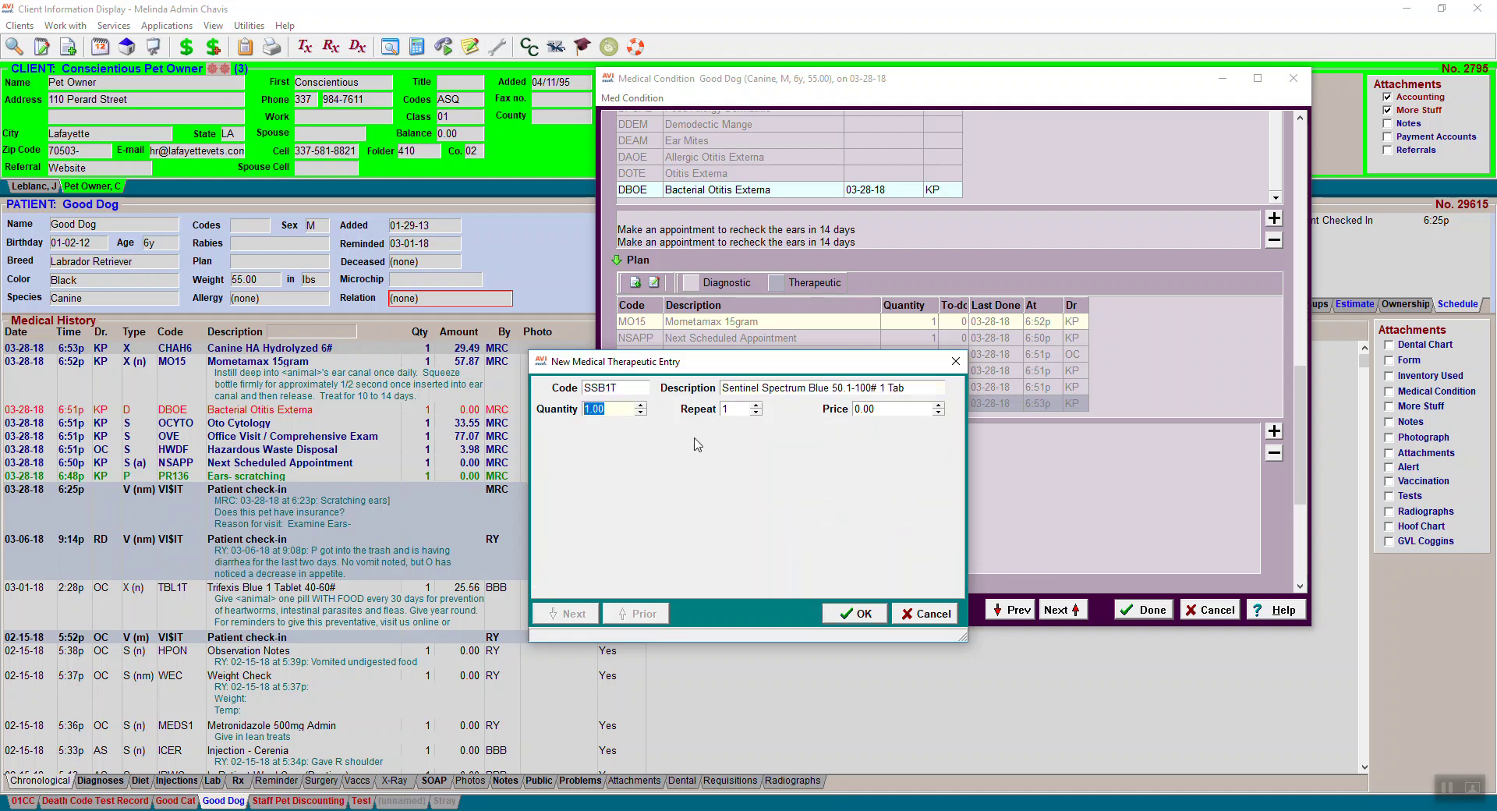
{"action": "left_click", "coordinate": [854, 620]}
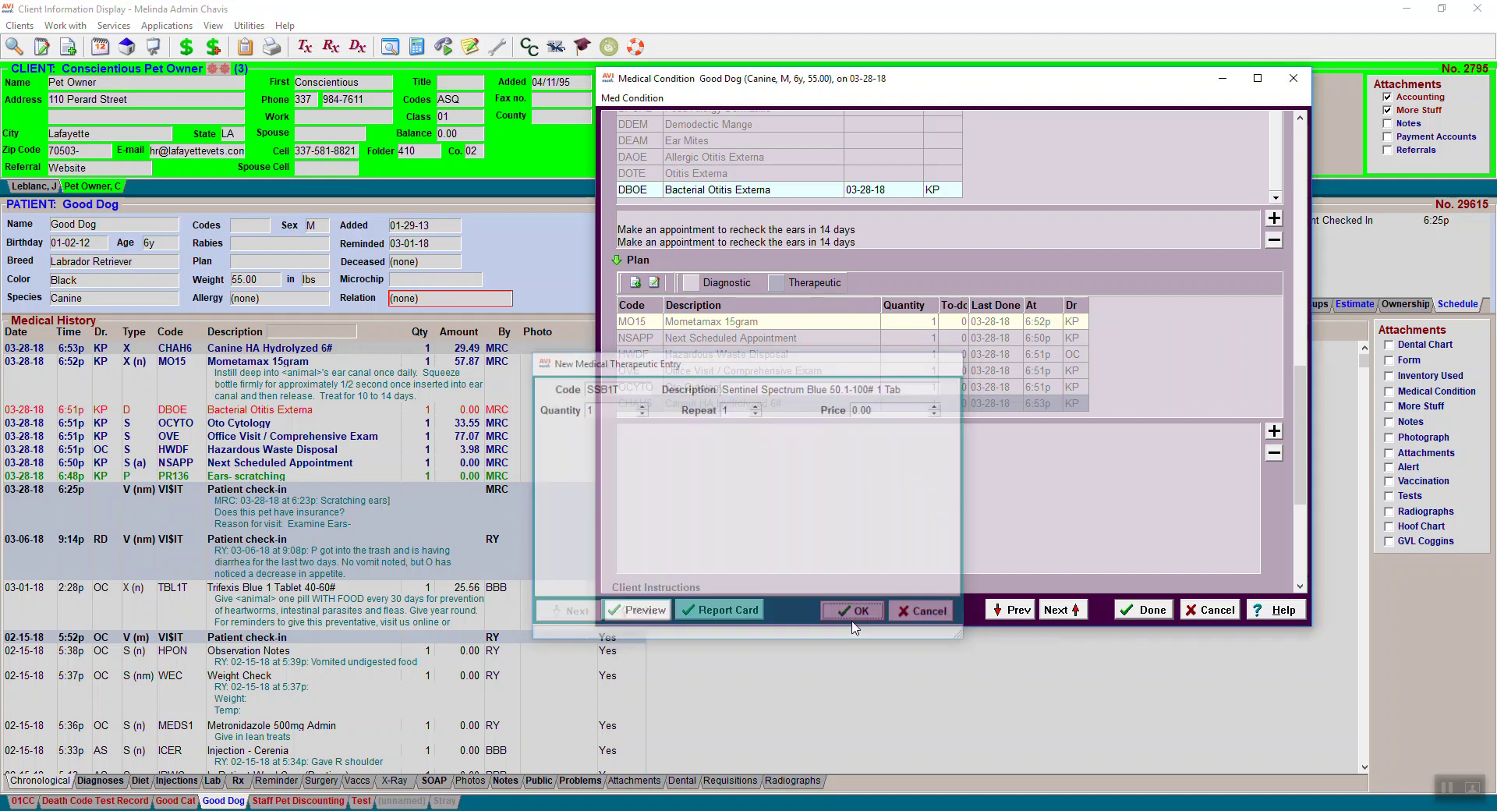
{"action": "left_click", "coordinate": [927, 613]}
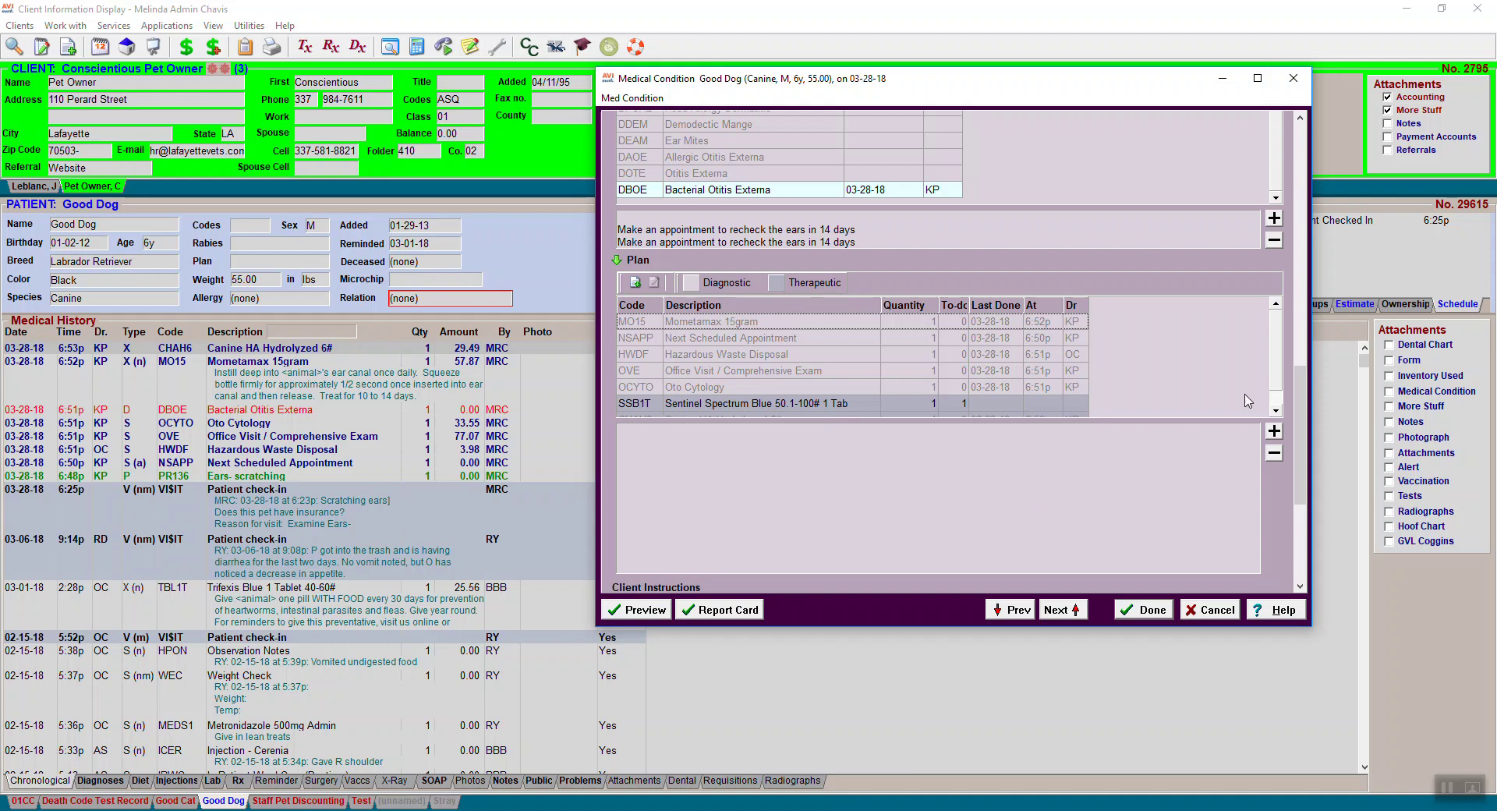
Finish the medical condition record and select the 03-28-18 Patient check-in entry in the medical history
{"action": "left_click_drag", "start_coordinate": [1303, 427], "coordinate": [1304, 499]}
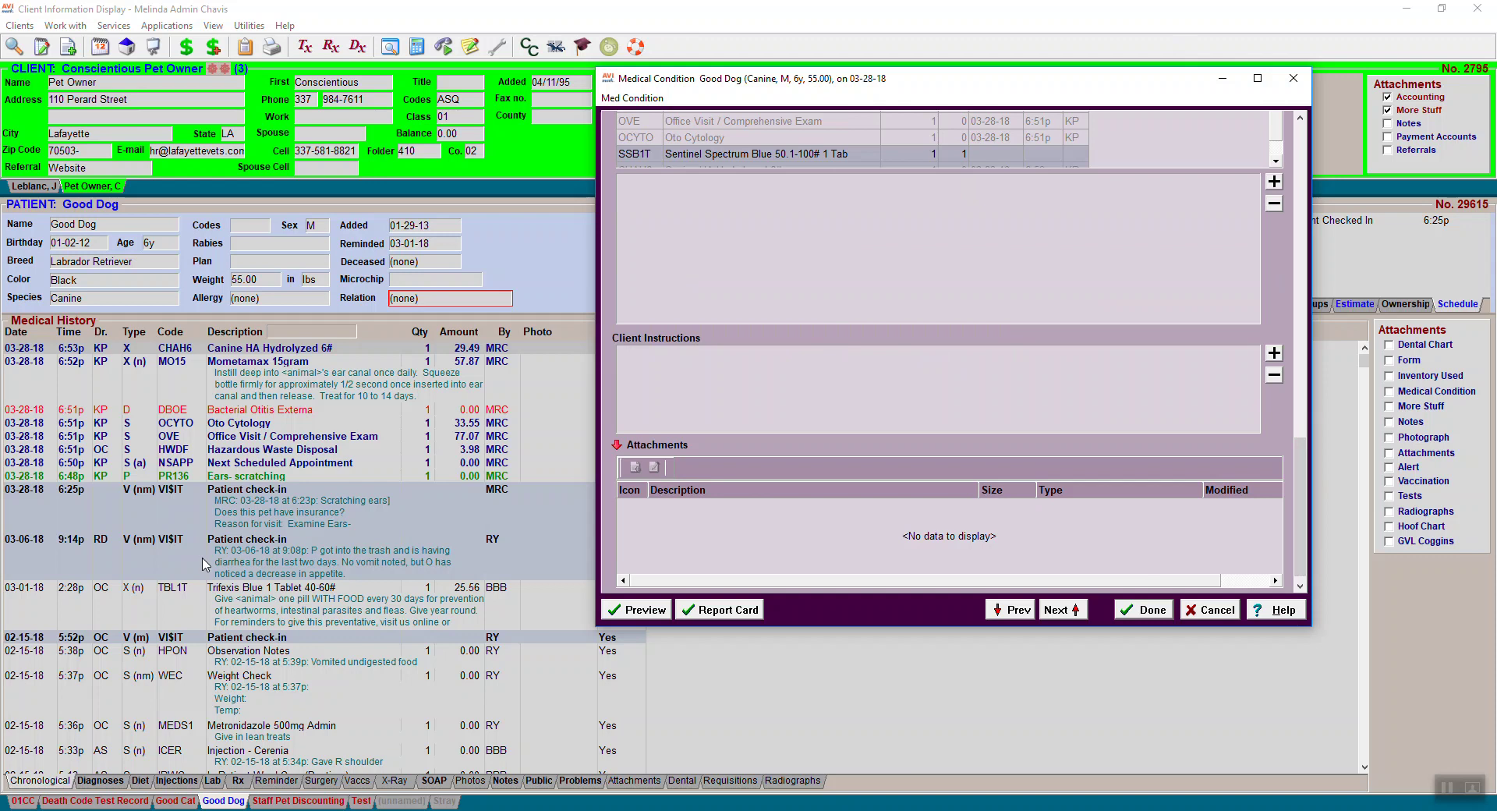
{"action": "left_click", "coordinate": [1142, 610]}
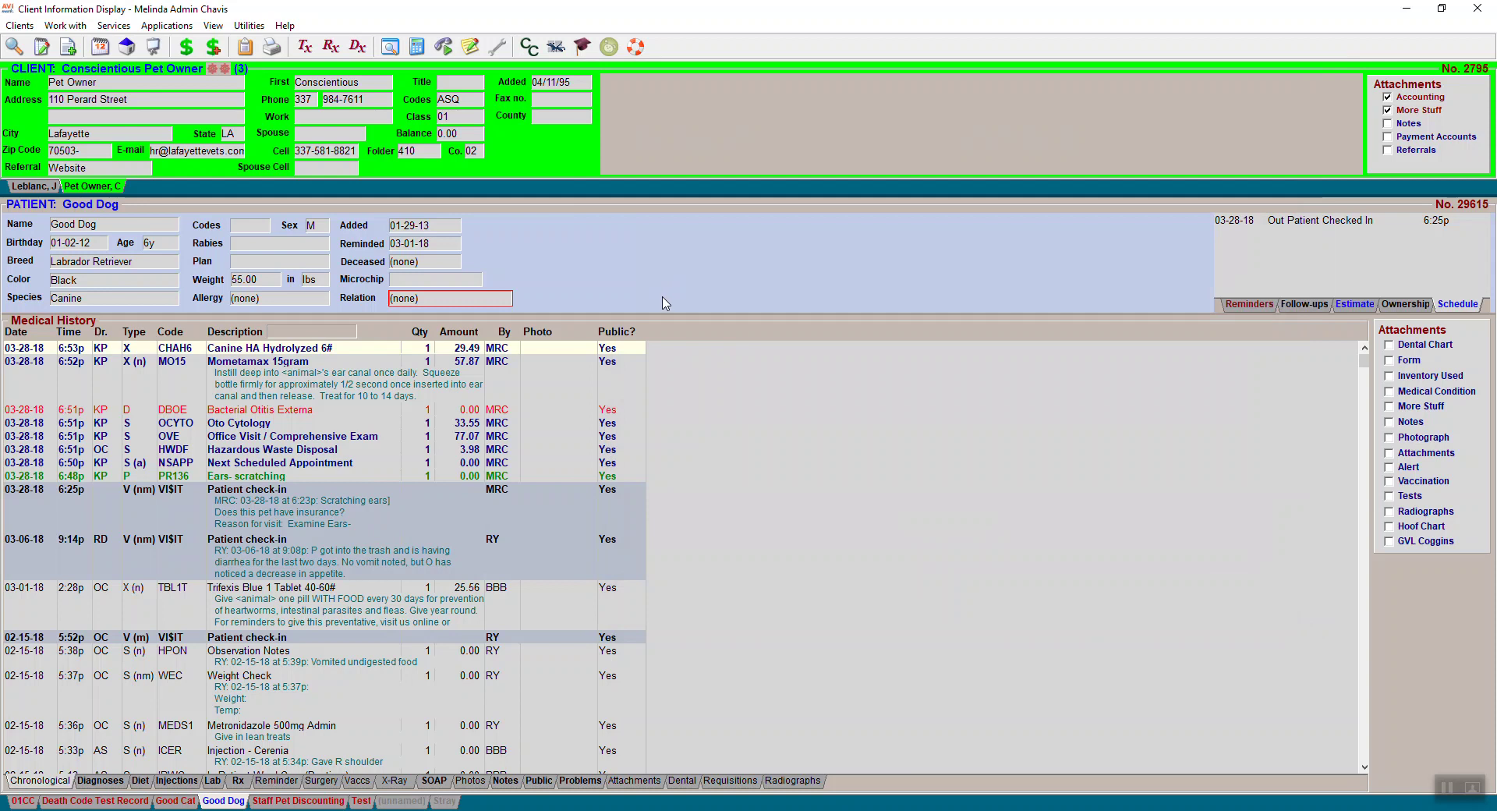
{"action": "left_click", "coordinate": [212, 522]}
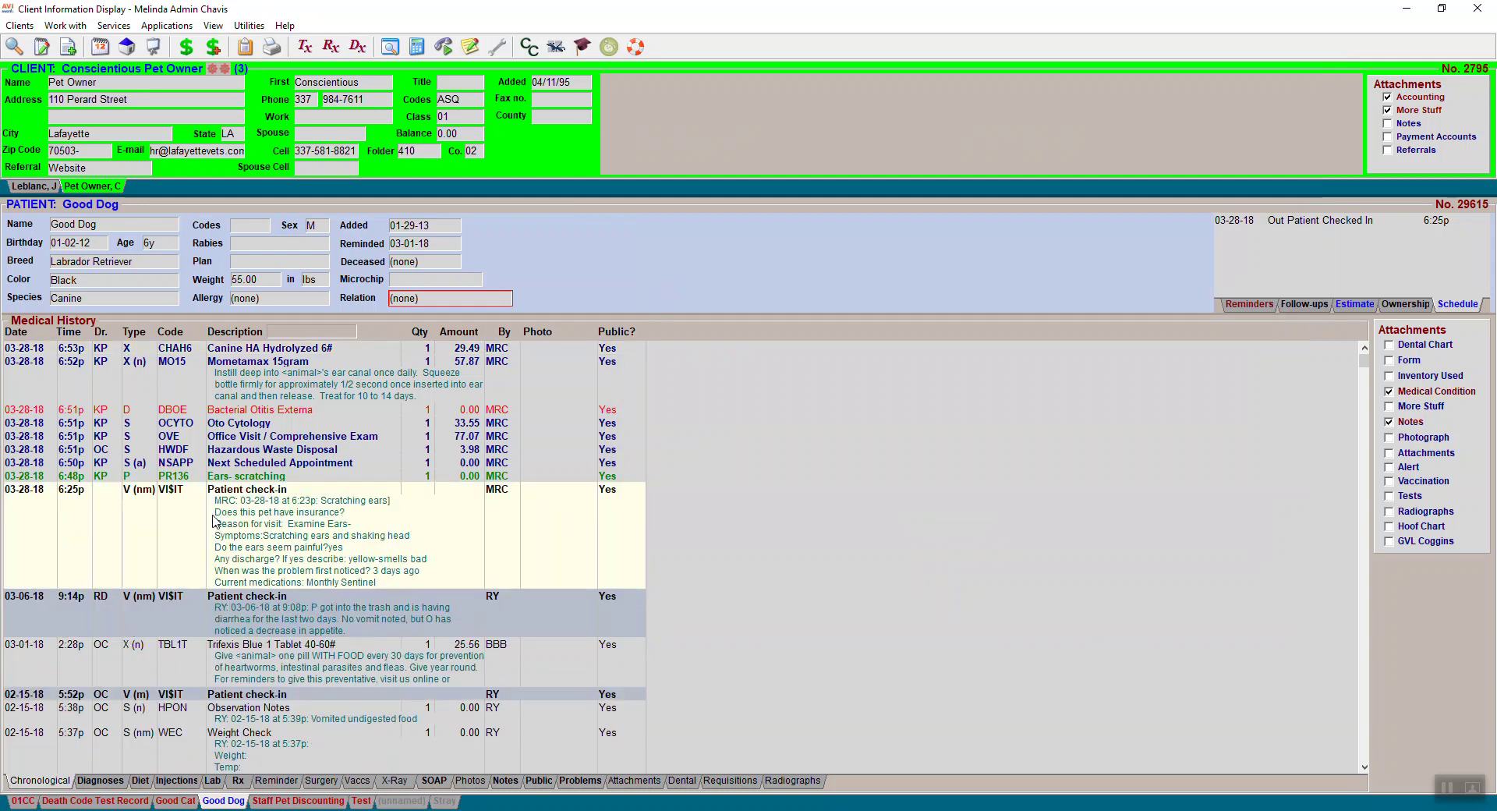